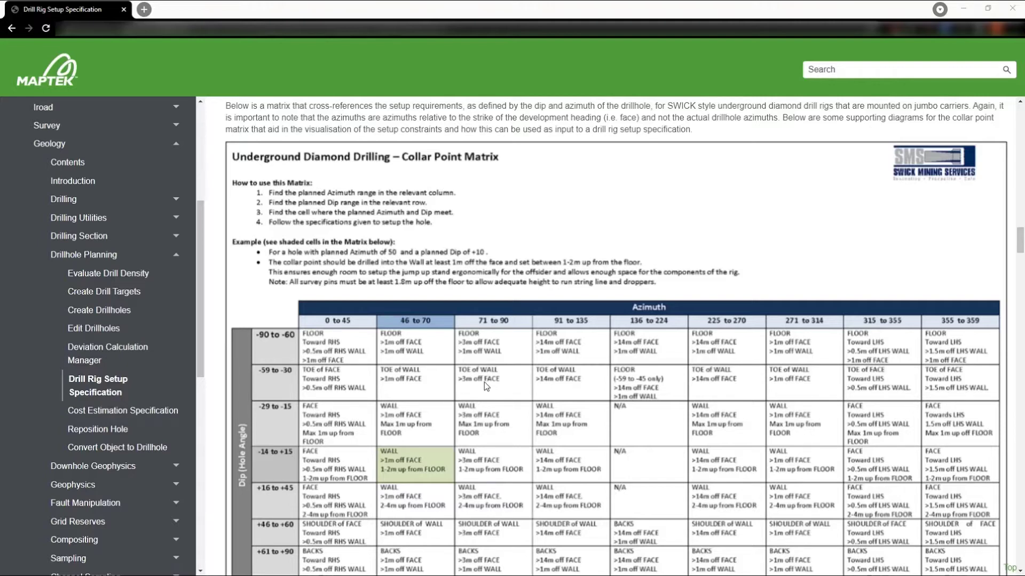
Read through the dip and azimuth figures and MobileDiamondDrill example dialogs, then minimize the help browser
{"action": "scroll", "coordinate": [486, 387], "scroll_direction": "down", "scroll_amount": 3}
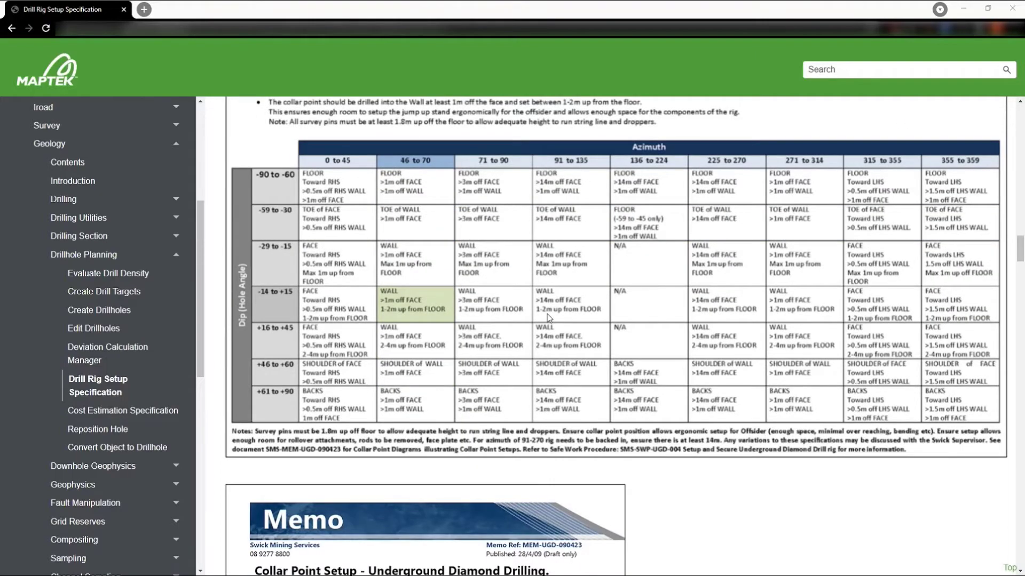
{"action": "scroll", "coordinate": [548, 318], "scroll_direction": "down", "scroll_amount": 7}
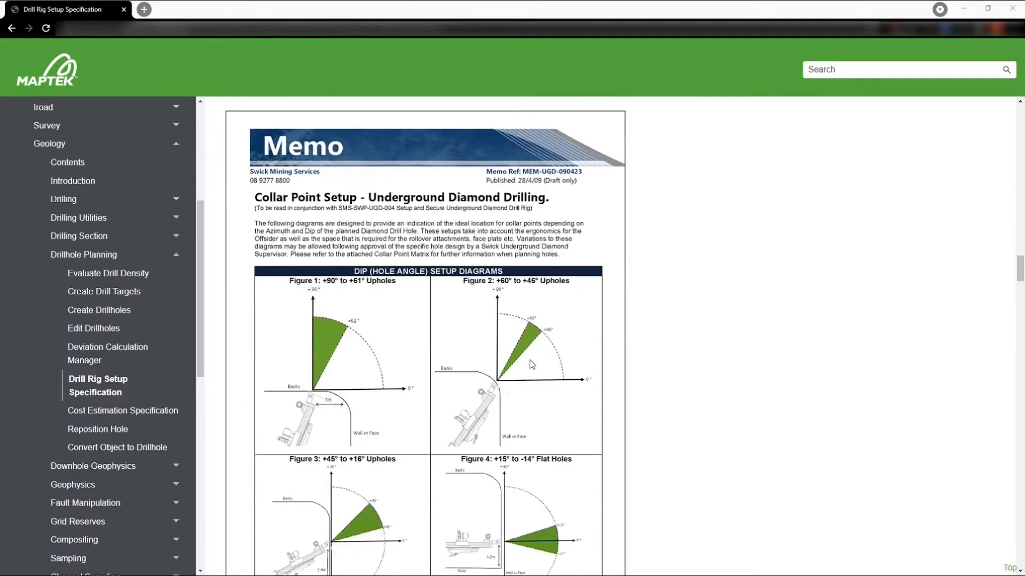
{"action": "scroll", "coordinate": [532, 365], "scroll_direction": "down", "scroll_amount": 1}
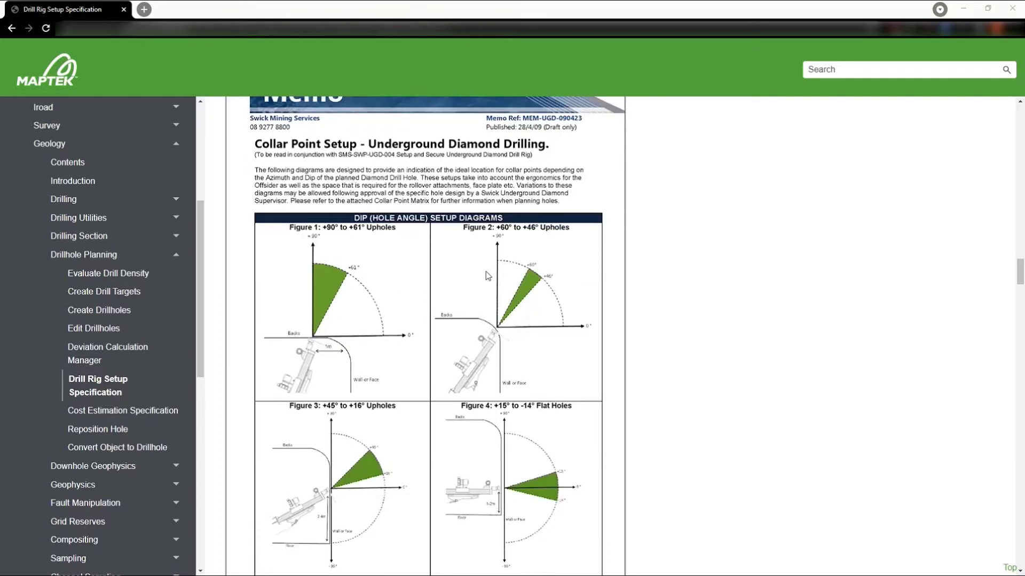
{"action": "scroll", "coordinate": [476, 314], "scroll_direction": "down", "scroll_amount": 2}
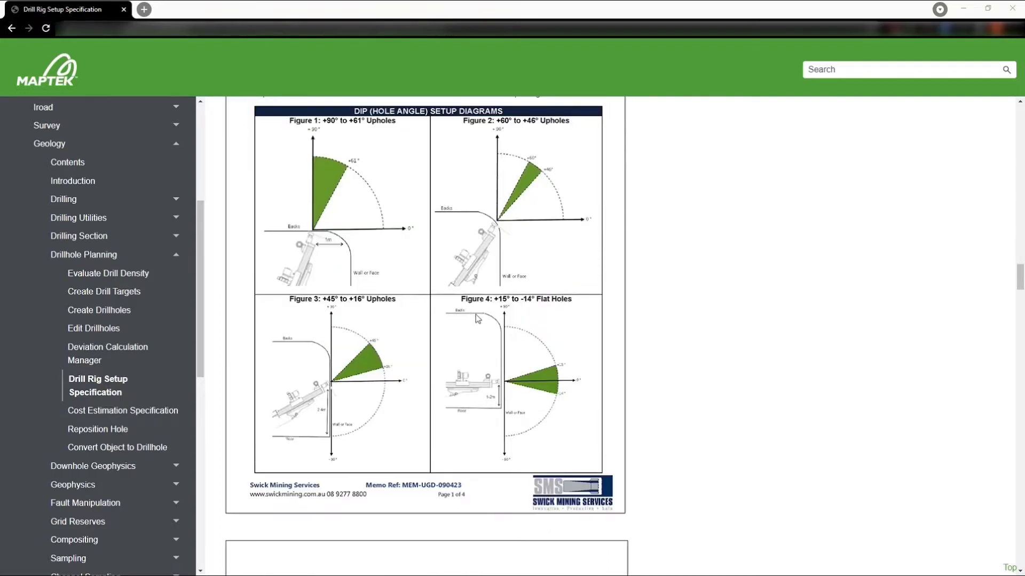
{"action": "scroll", "coordinate": [485, 311], "scroll_direction": "down", "scroll_amount": 7}
{"action": "scroll", "coordinate": [484, 315], "scroll_direction": "down", "scroll_amount": 8}
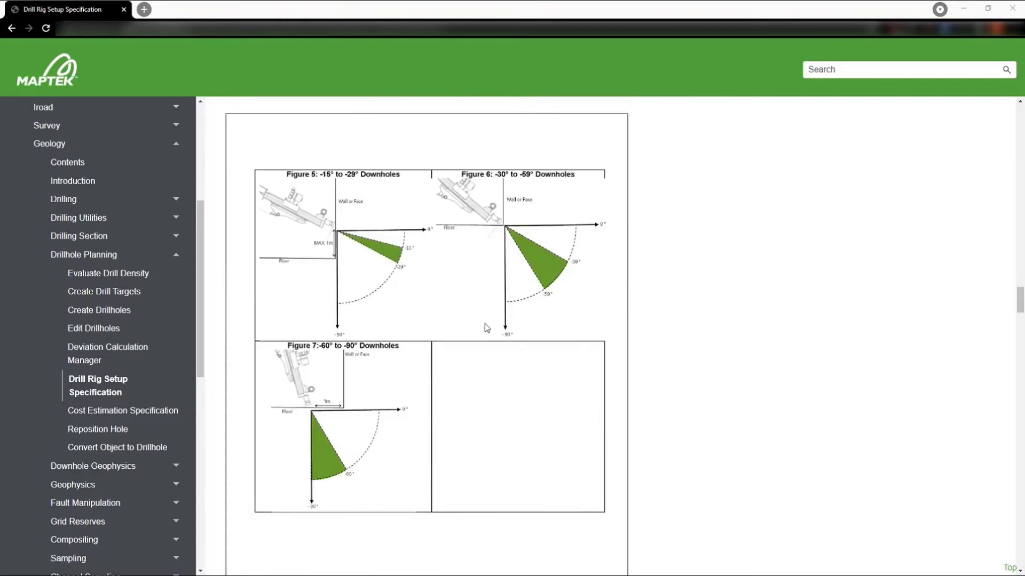
{"action": "scroll", "coordinate": [486, 326], "scroll_direction": "down", "scroll_amount": 3}
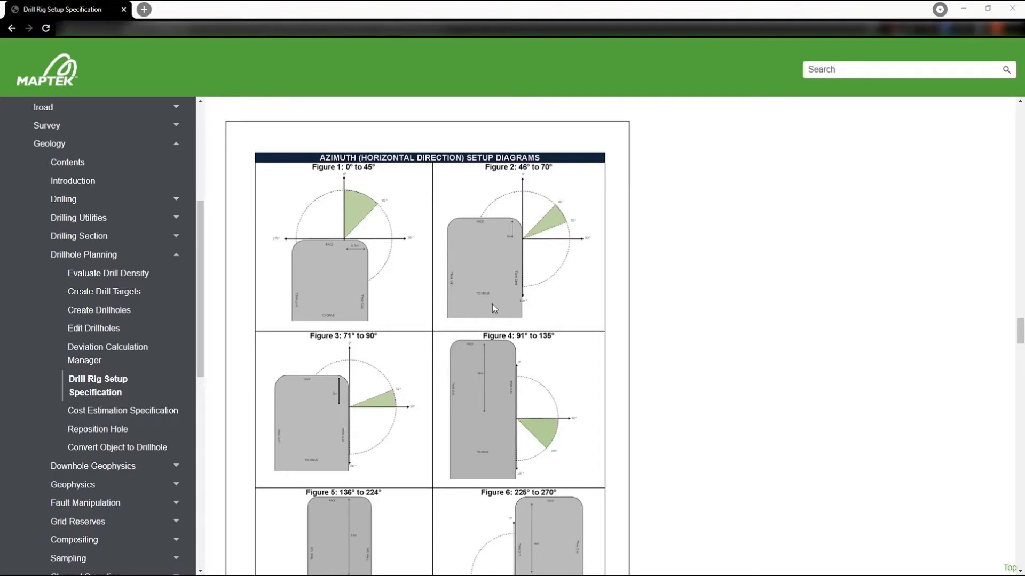
{"action": "scroll", "coordinate": [491, 401], "scroll_direction": "down", "scroll_amount": 3}
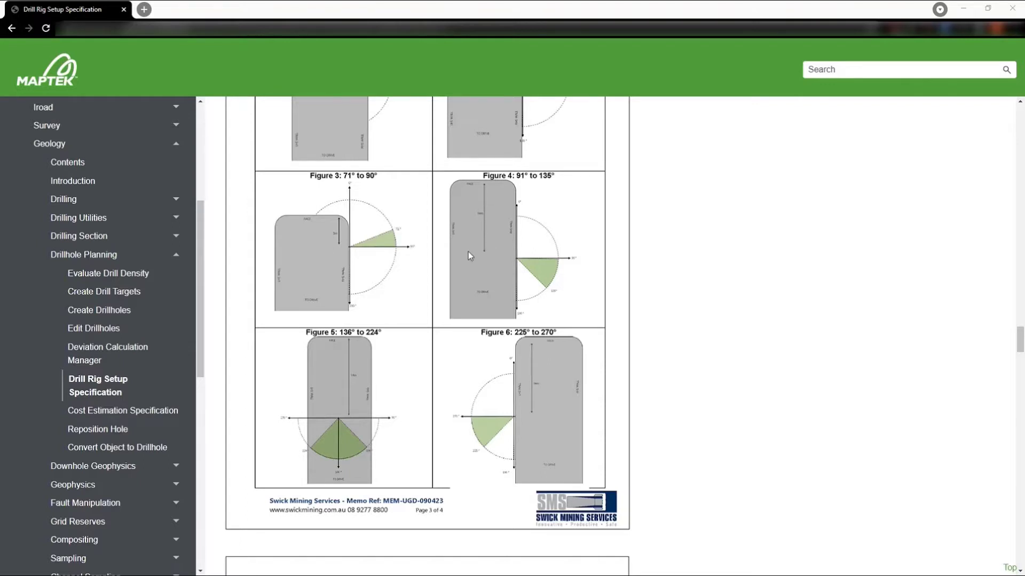
{"action": "scroll", "coordinate": [509, 312], "scroll_direction": "down", "scroll_amount": 9}
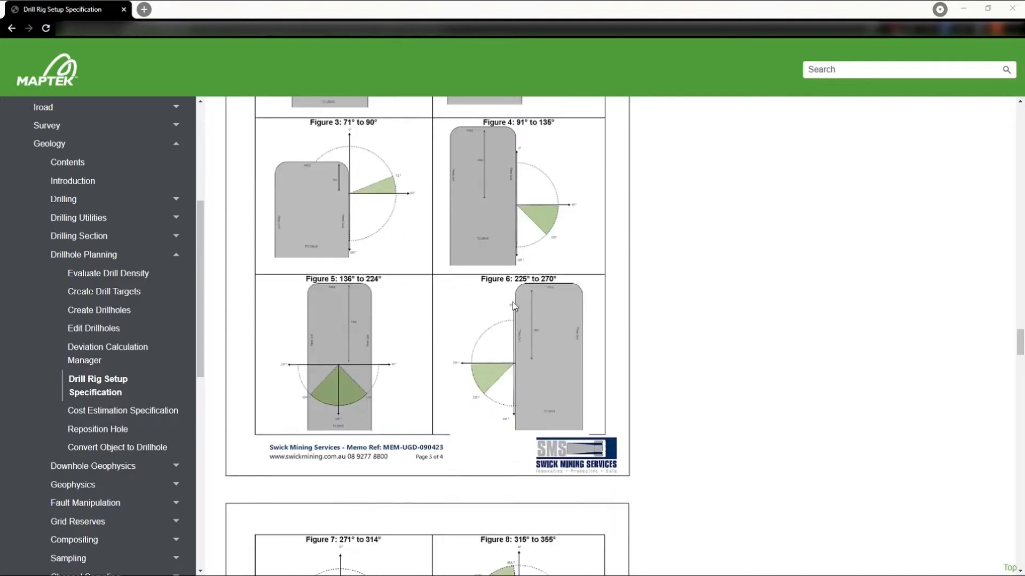
{"action": "scroll", "coordinate": [513, 304], "scroll_direction": "down", "scroll_amount": 15}
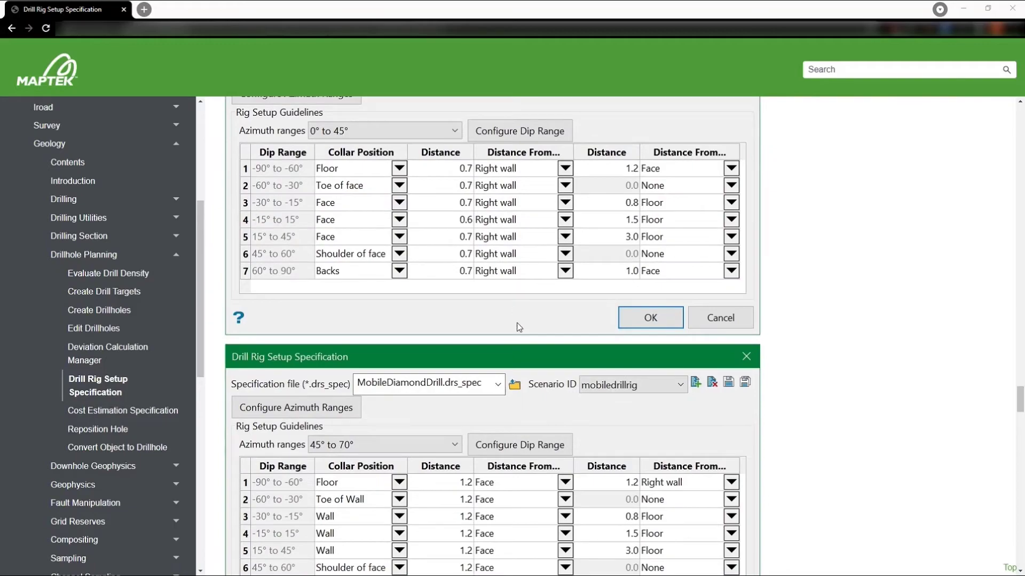
{"action": "scroll", "coordinate": [517, 322], "scroll_direction": "down", "scroll_amount": 8}
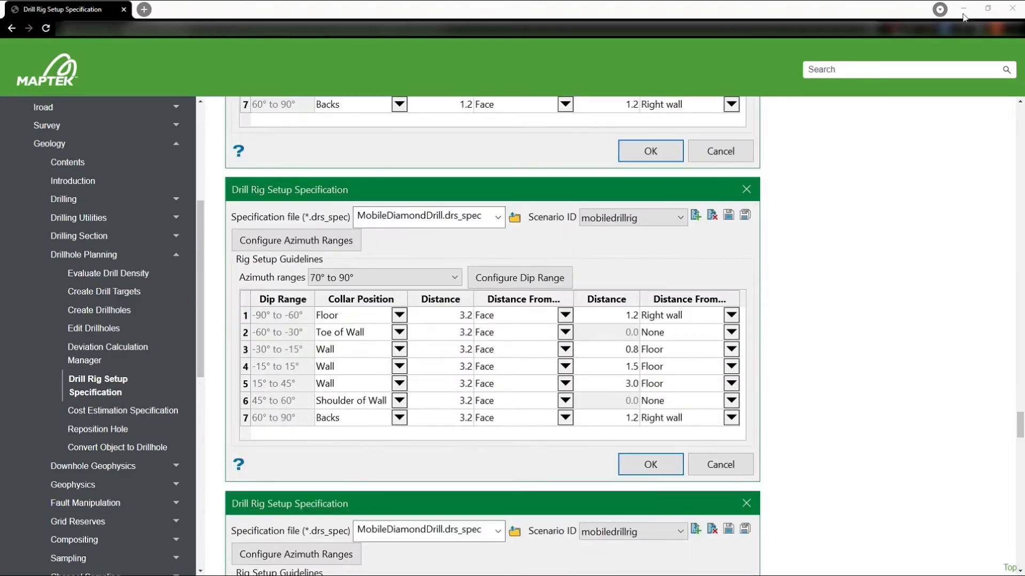
{"action": "left_click", "coordinate": [963, 8]}
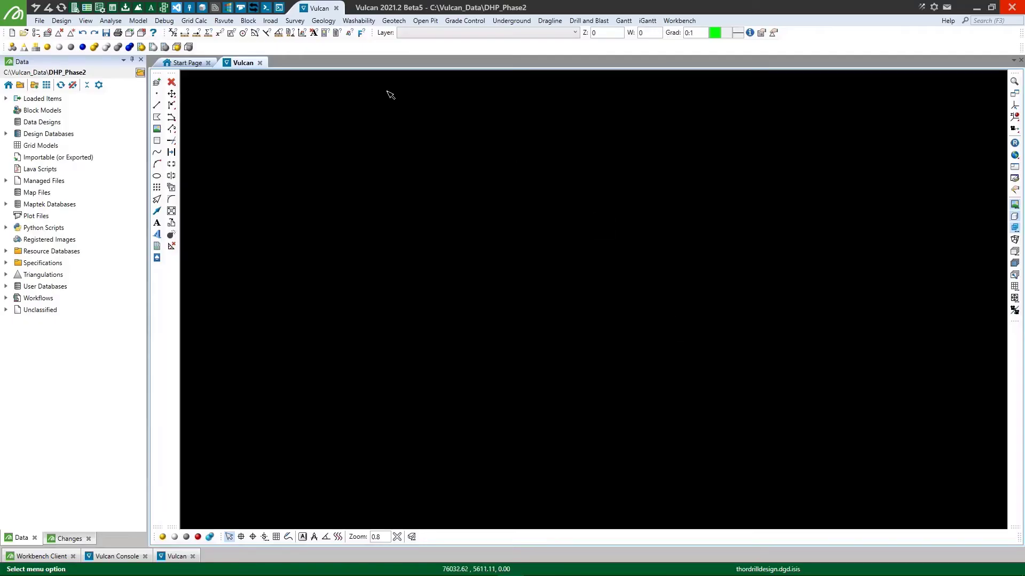
Launch Drill Rig Setup Specification from Geology > Drillhole Planning and reposition its window
{"action": "left_click", "coordinate": [323, 20]}
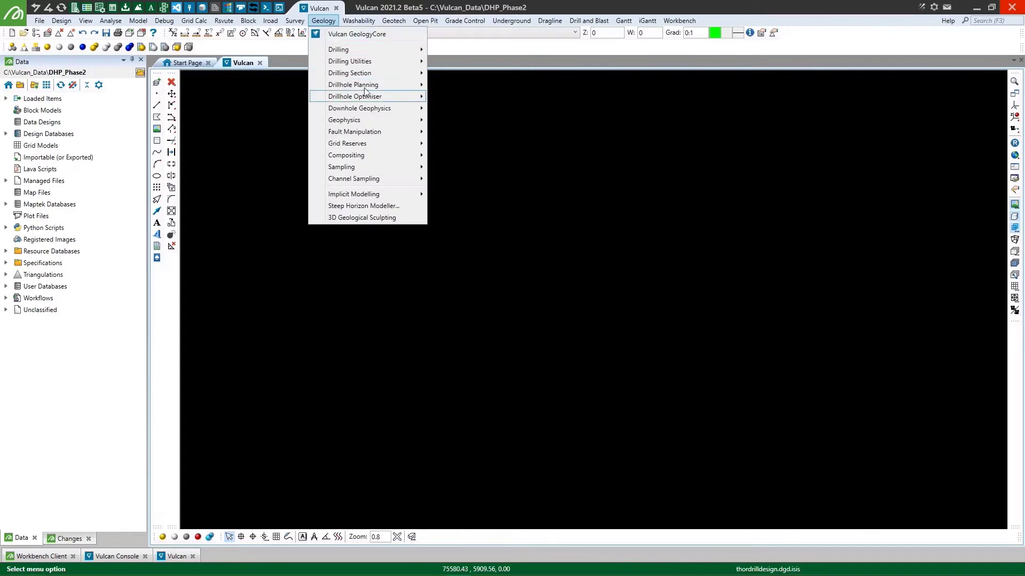
{"action": "mouse_move", "coordinate": [366, 86]}
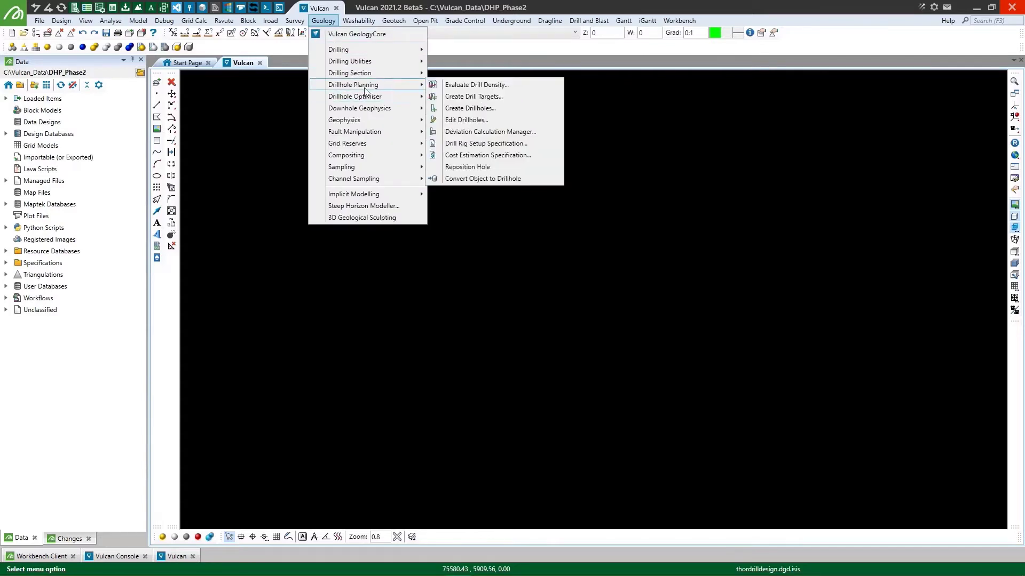
{"action": "left_click", "coordinate": [532, 143]}
{"action": "left_click_drag", "start_coordinate": [517, 189], "coordinate": [524, 176]}
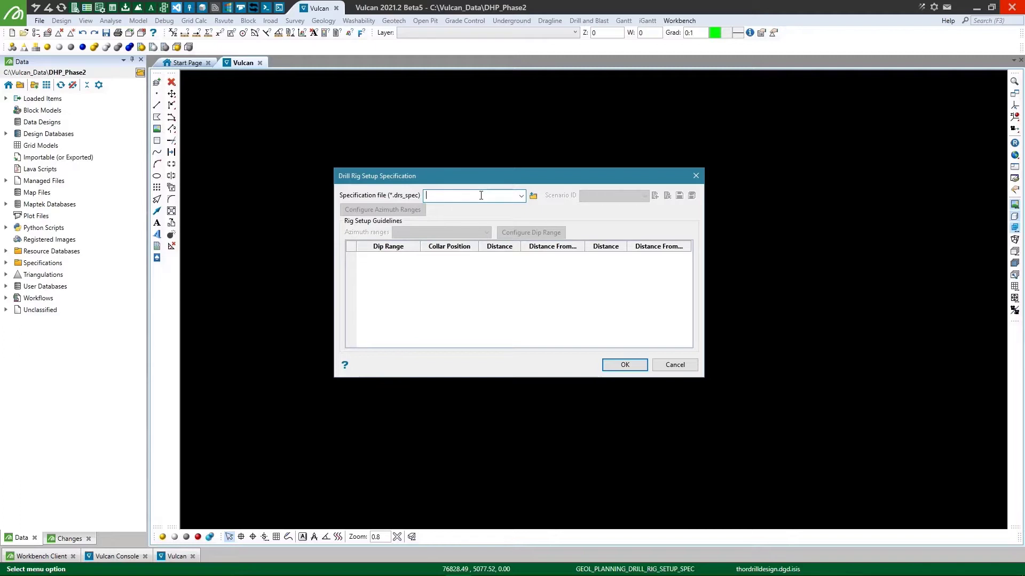
Enter specification file thordrillsetup and scenario ID mobiledrillrig, then bring up Configure Azimuth Ranges
{"action": "type", "text": "thordrillsetup"}
{"action": "key", "text": "Return"}
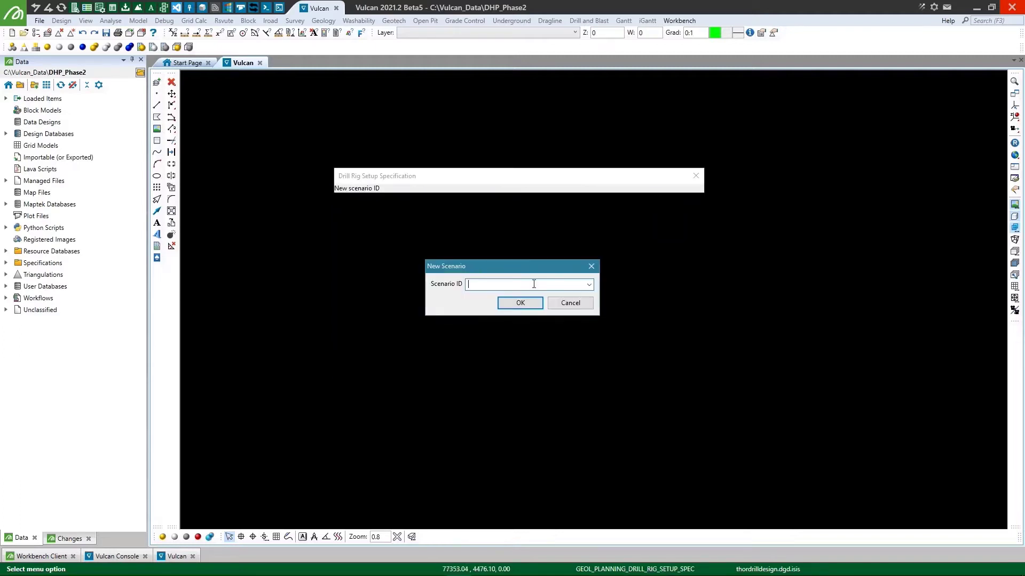
{"action": "type", "text": "mobiledrillrig"}
{"action": "key", "text": "Return"}
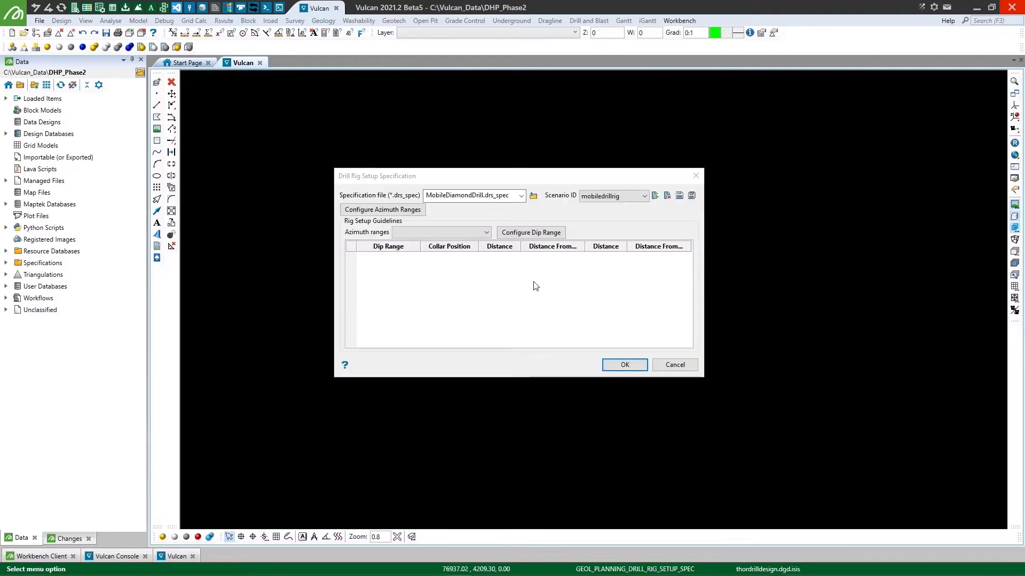
{"action": "left_click", "coordinate": [408, 214]}
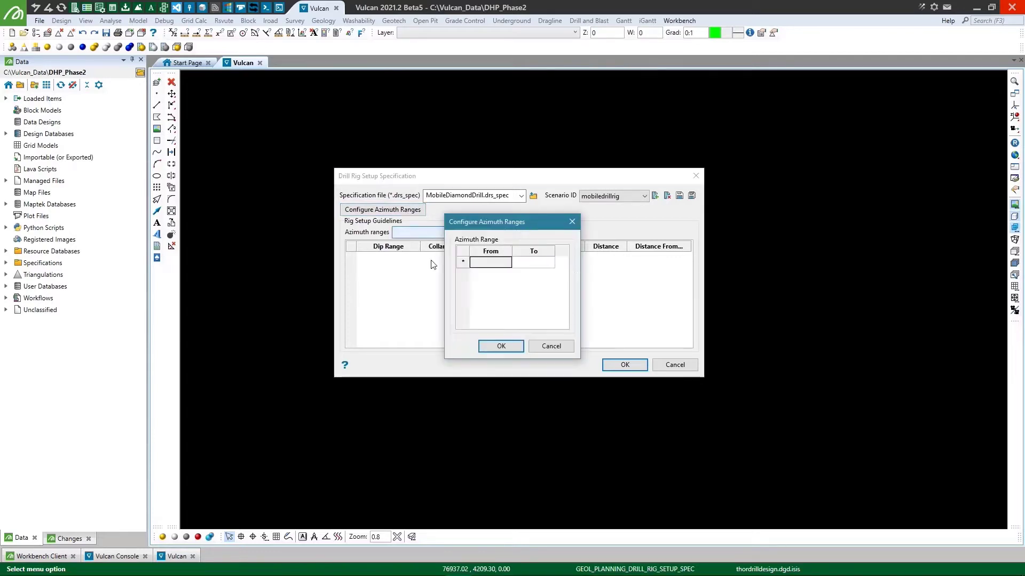
Enter azimuth range ends 45, 70, 90, 135, 225, 270, 315, 355 and 360
{"action": "left_click", "coordinate": [532, 264]}
{"action": "type", "text": "45"}
{"action": "key", "text": "Return"}
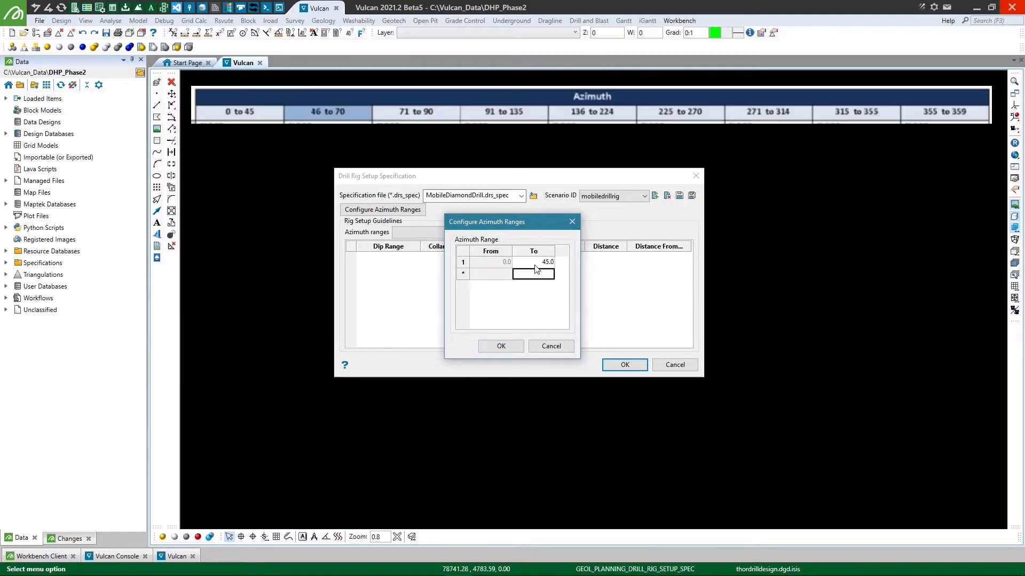
{"action": "type", "text": "70"}
{"action": "key", "text": "Return"}
{"action": "type", "text": "90"}
{"action": "key", "text": "Return"}
{"action": "type", "text": "135"}
{"action": "key", "text": "Return"}
{"action": "type", "text": "225"}
{"action": "key", "text": "Return"}
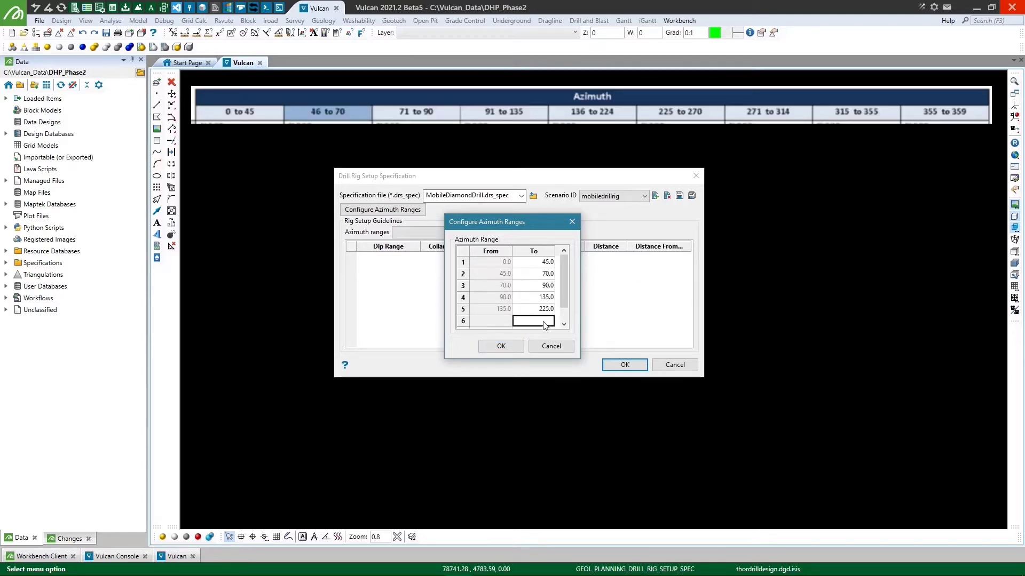
{"action": "type", "text": "270"}
{"action": "key", "text": "Return"}
{"action": "type", "text": "315"}
{"action": "key", "text": "Return"}
{"action": "type", "text": "355"}
{"action": "key", "text": "Return"}
{"action": "type", "text": "360"}
{"action": "key", "text": "Return"}
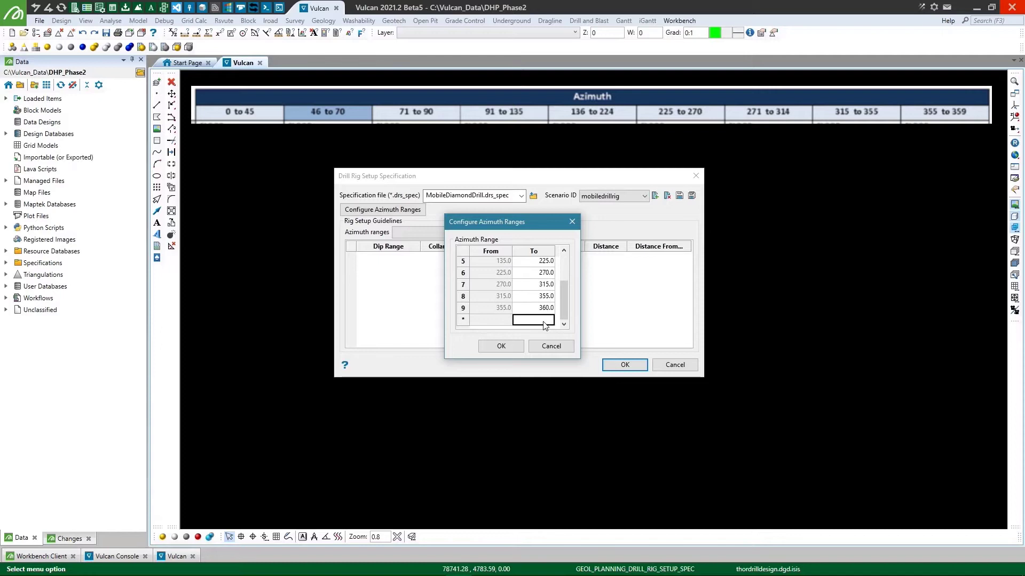
Confirm the nine azimuth ranges and keep 0° to 45° as the range to set up
{"action": "left_click", "coordinate": [505, 346]}
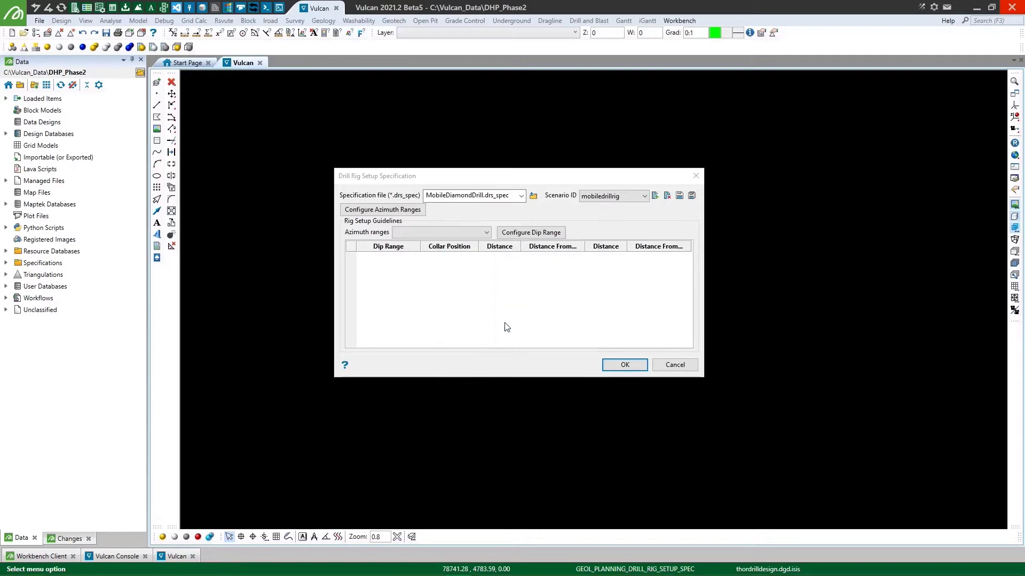
{"action": "left_click", "coordinate": [460, 234]}
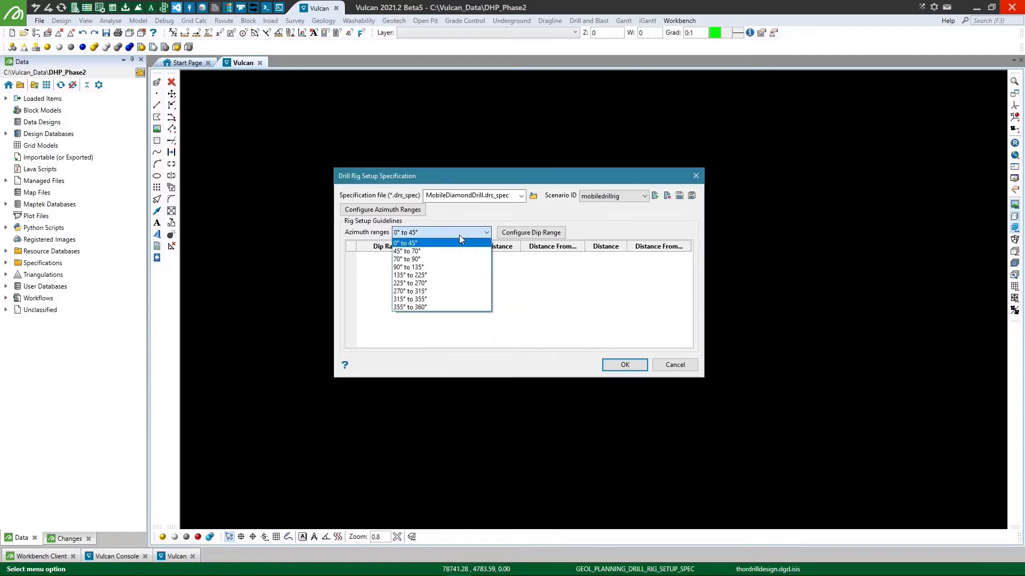
{"action": "left_click", "coordinate": [413, 243]}
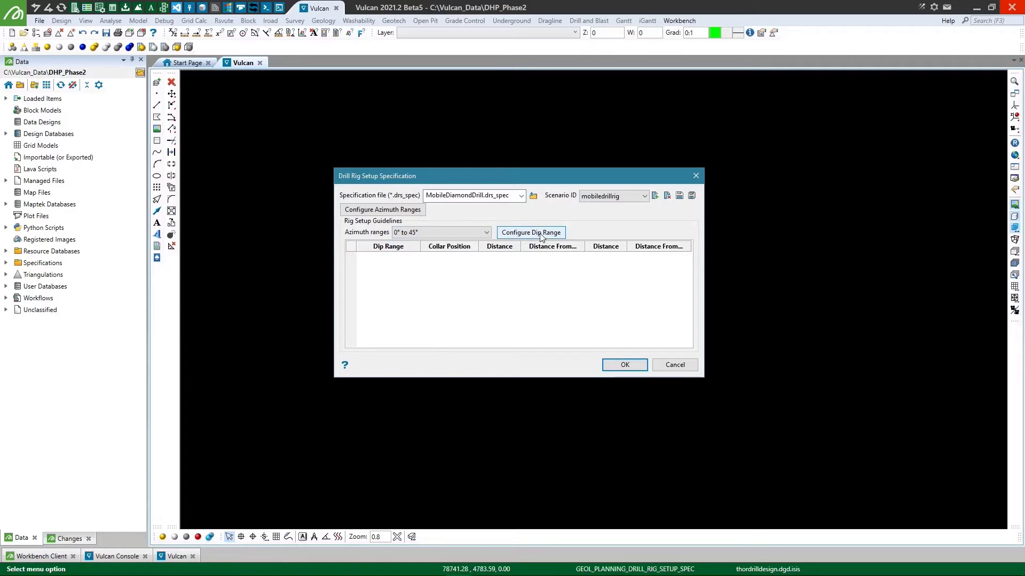
Define the 0° to 45° dip range ends as -60, -30, -15, 15, 45 and 60
{"action": "left_click", "coordinate": [541, 234]}
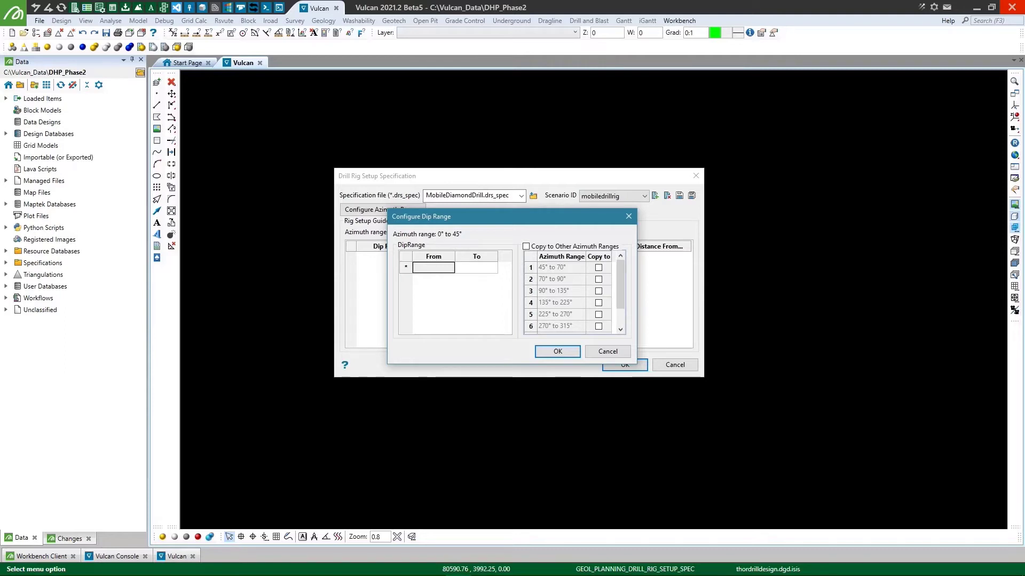
{"action": "left_click", "coordinate": [468, 272]}
{"action": "type", "text": "-60"}
{"action": "key", "text": "Return"}
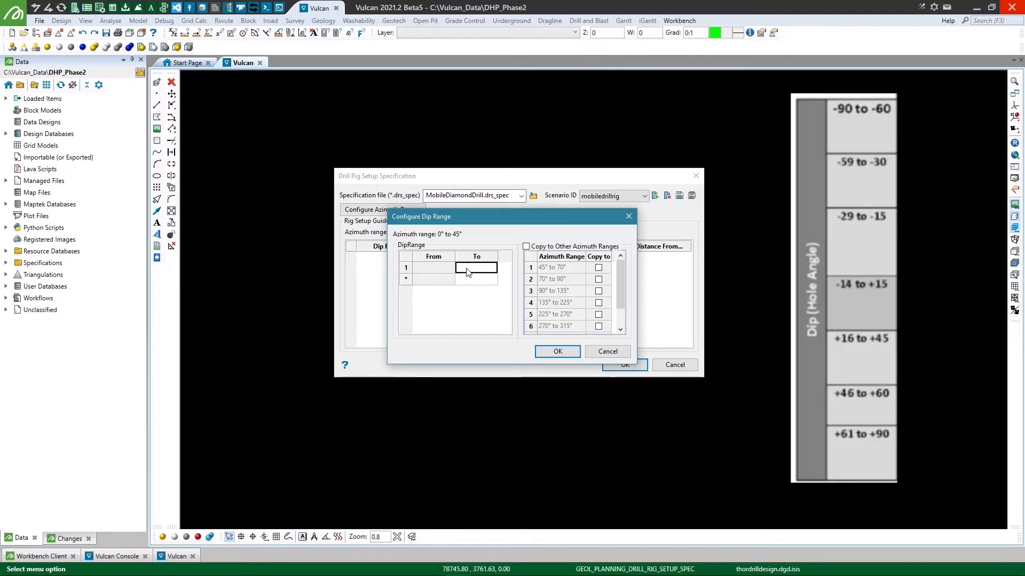
{"action": "type", "text": "-30"}
{"action": "key", "text": "Return"}
{"action": "type", "text": "-15"}
{"action": "key", "text": "Return"}
{"action": "type", "text": "15"}
{"action": "key", "text": "Return"}
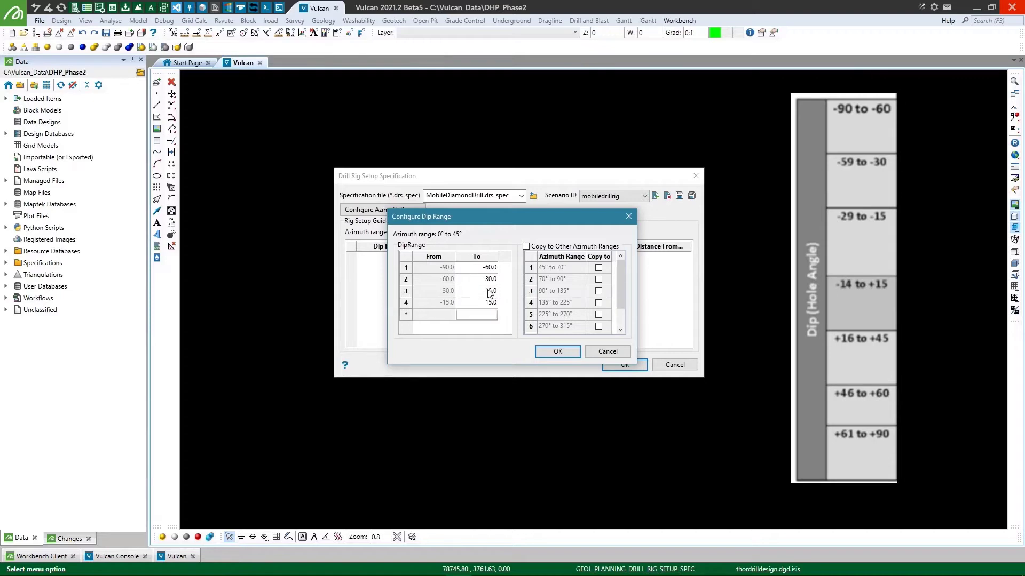
{"action": "type", "text": "45"}
{"action": "key", "text": "Return"}
{"action": "type", "text": "60"}
{"action": "key", "text": "Return"}
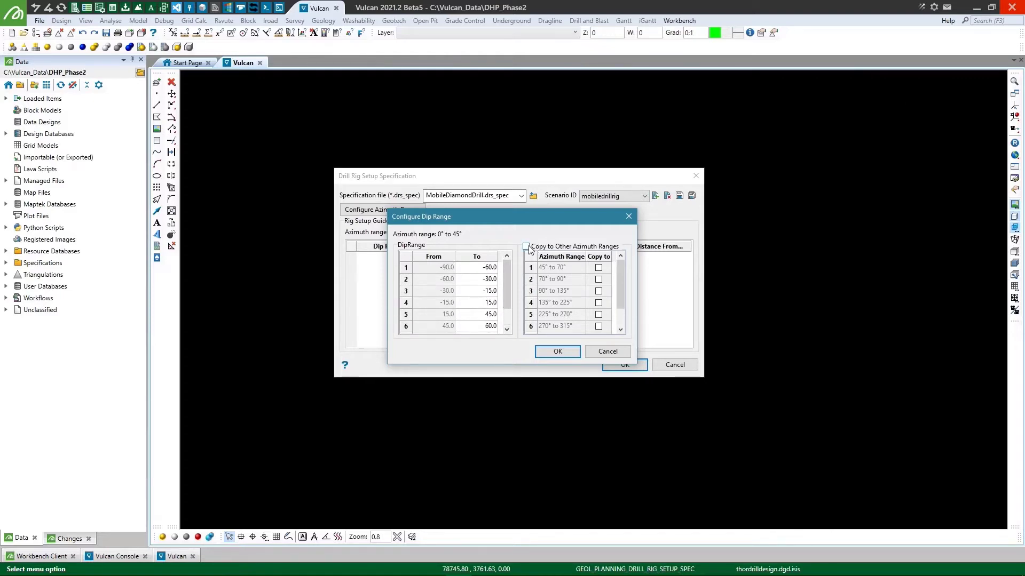
Copy these dip ranges to all eight other azimuth ranges, 45° to 70° through 355° to 360°
{"action": "left_click", "coordinate": [526, 246]}
{"action": "left_click", "coordinate": [598, 267]}
{"action": "left_click", "coordinate": [598, 279]}
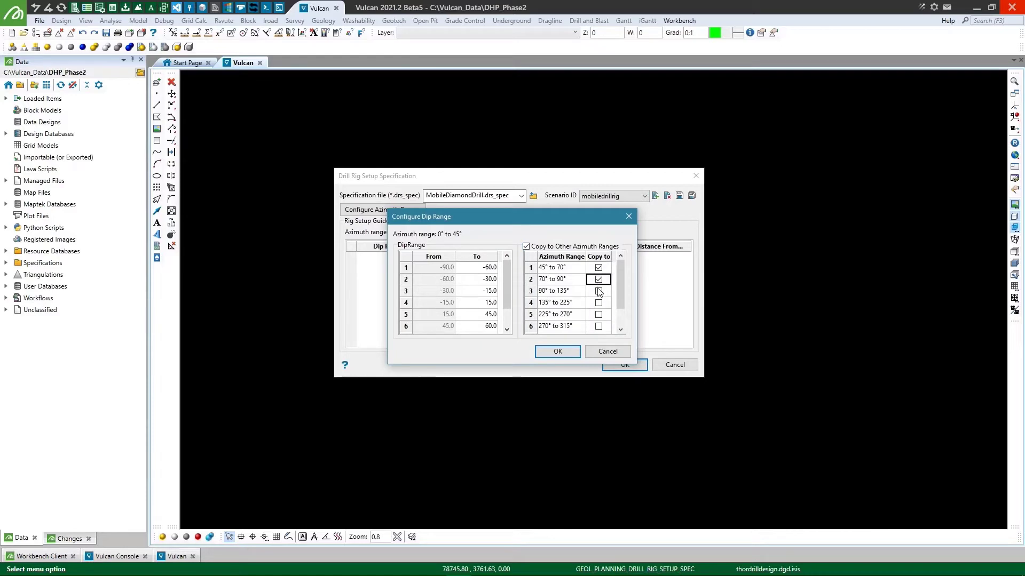
{"action": "left_click", "coordinate": [598, 291]}
{"action": "left_click", "coordinate": [598, 302]}
{"action": "left_click", "coordinate": [598, 314]}
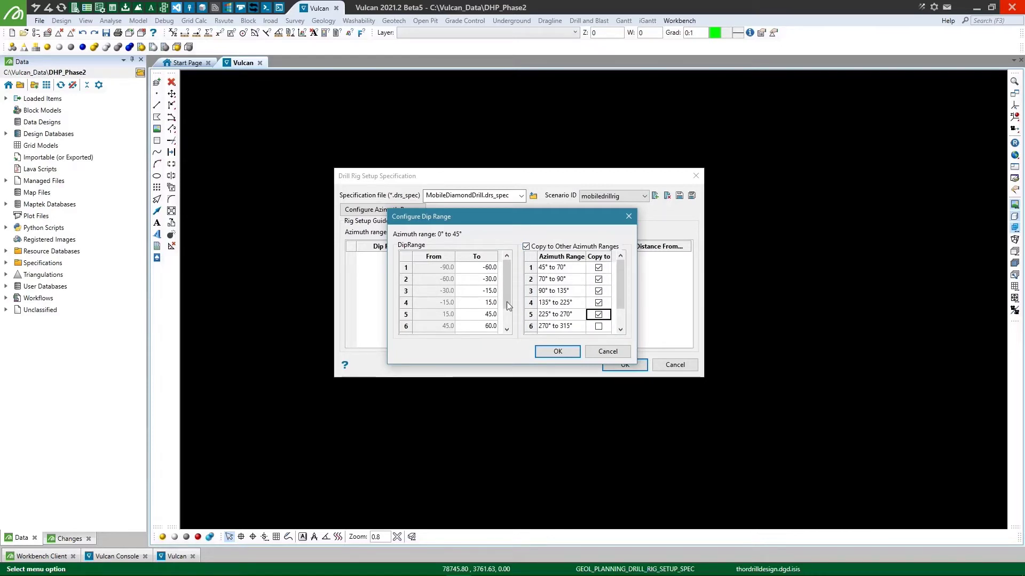
{"action": "scroll", "coordinate": [560, 315], "scroll_direction": "down", "scroll_amount": 1}
{"action": "left_click", "coordinate": [598, 302]}
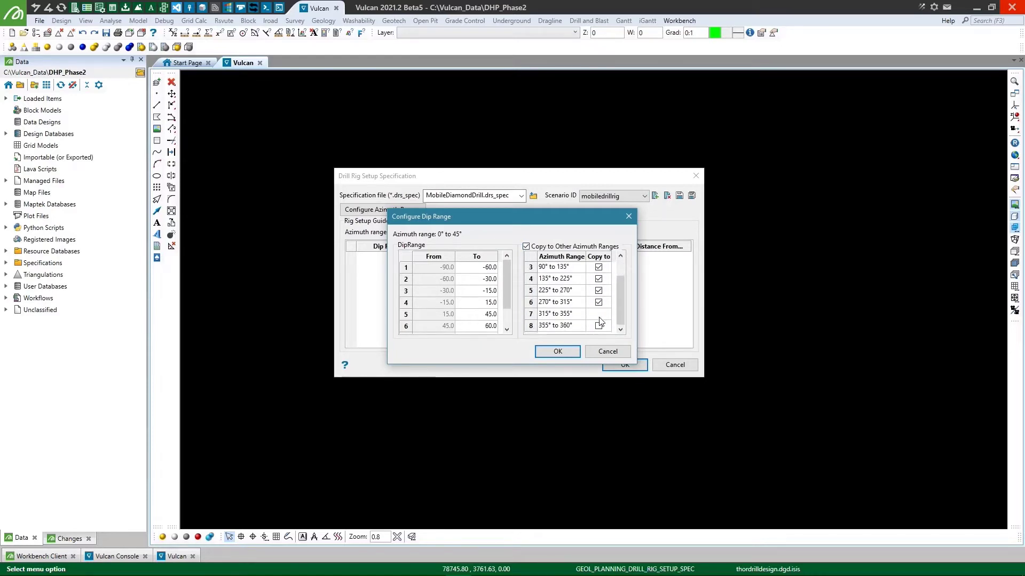
{"action": "left_click", "coordinate": [598, 314]}
{"action": "left_click", "coordinate": [598, 326]}
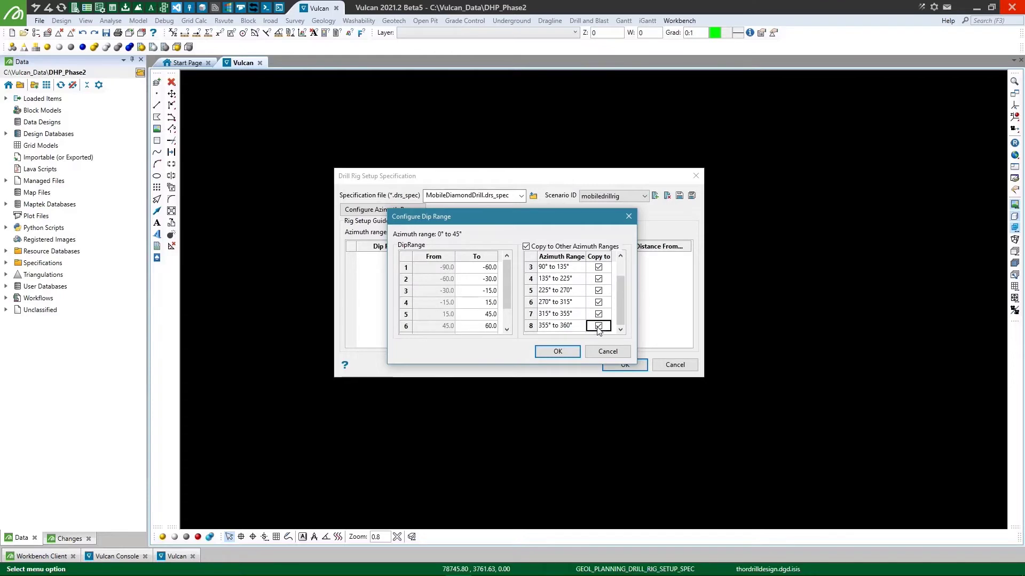
{"action": "left_click", "coordinate": [560, 352]}
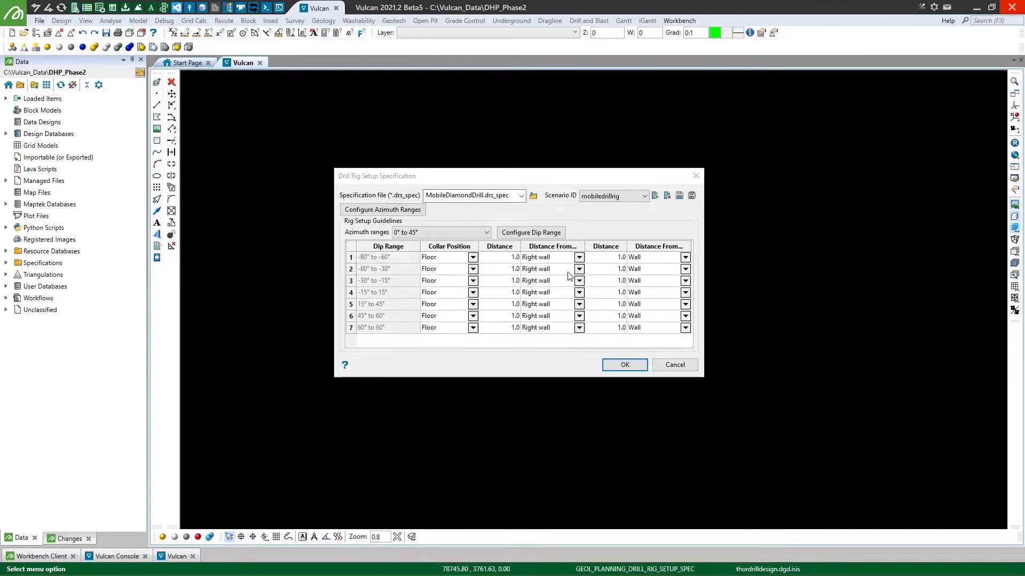
Check the 45° to 70° and 70° to 90° azimuth ranges, then return to 0° to 45°
{"action": "left_click", "coordinate": [470, 237]}
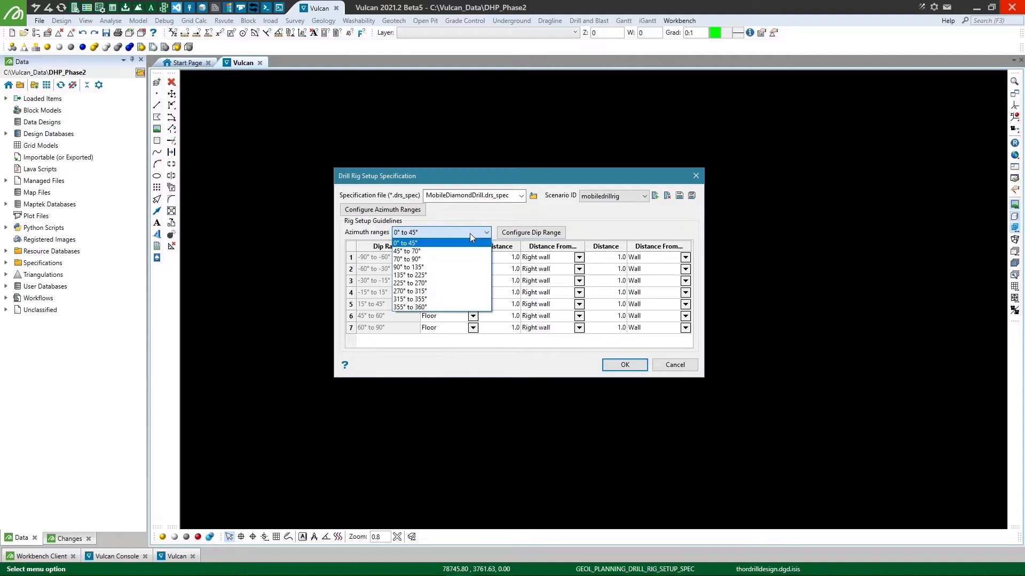
{"action": "left_click", "coordinate": [448, 252]}
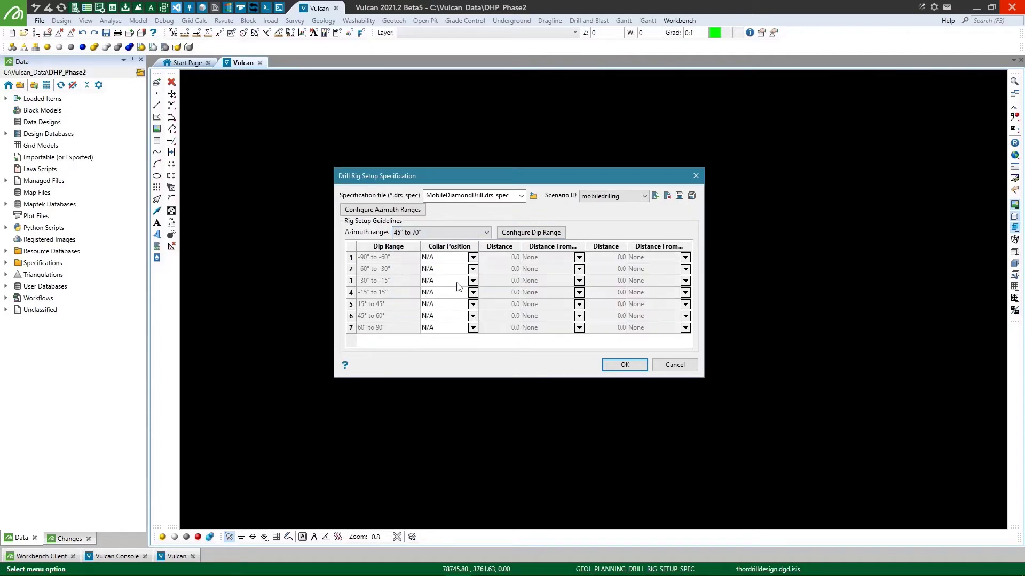
{"action": "left_click", "coordinate": [450, 235]}
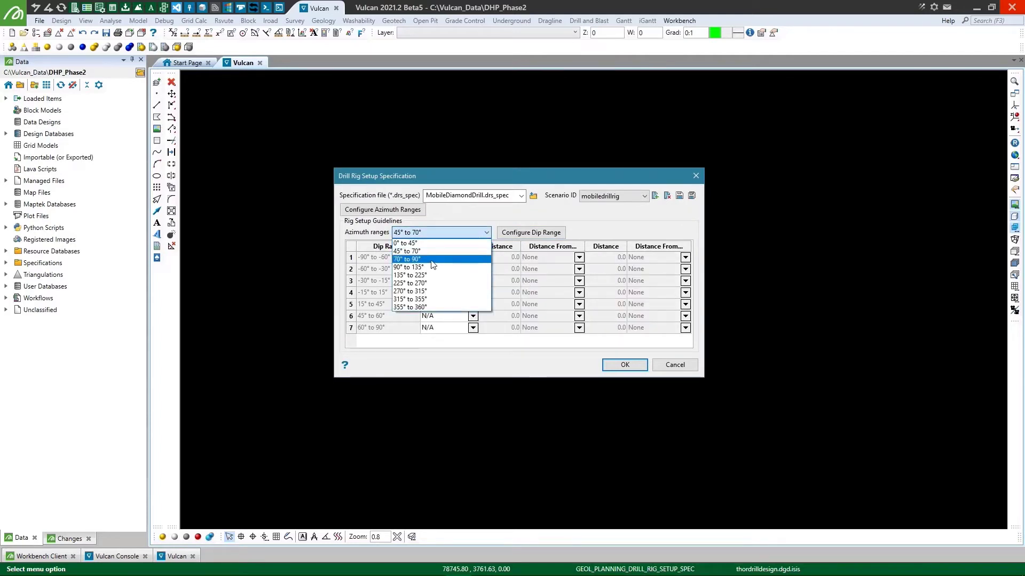
{"action": "left_click", "coordinate": [433, 259]}
{"action": "left_click", "coordinate": [464, 235]}
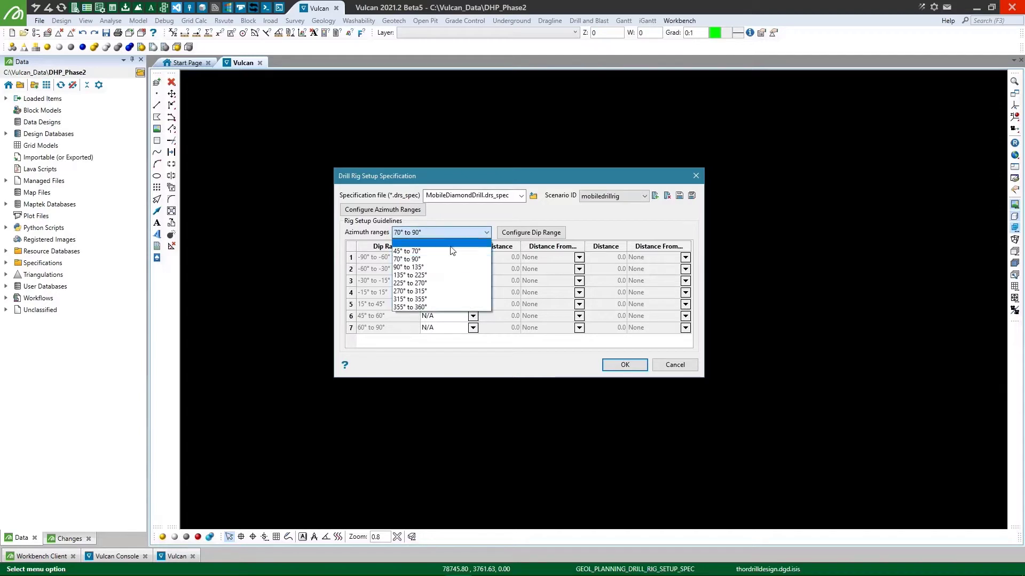
{"action": "left_click", "coordinate": [424, 281]}
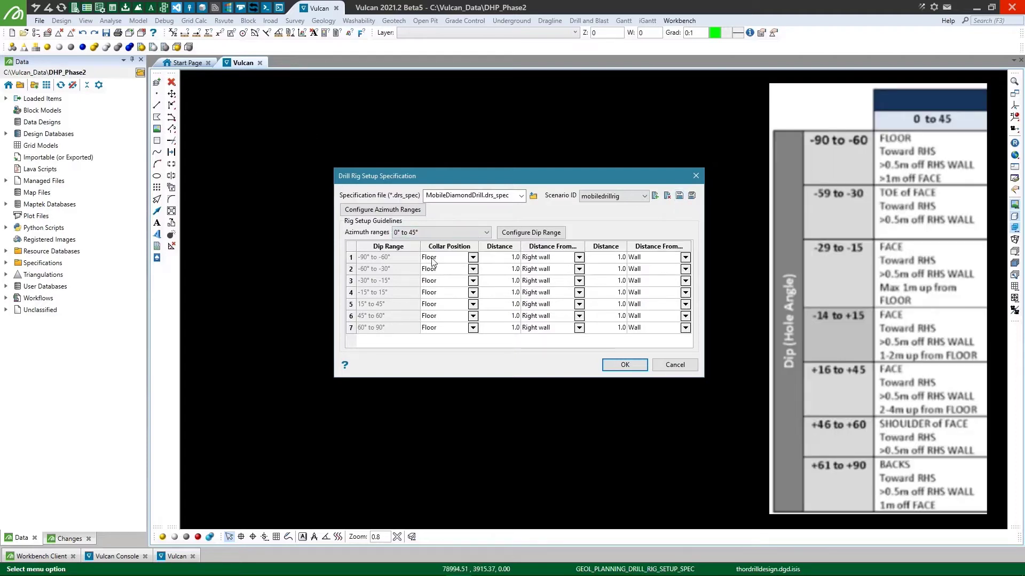
Set the -90° to -60° row to distance 0.7 and 1.2 from Face
{"action": "double_click", "coordinate": [502, 260]}
{"action": "double_click", "coordinate": [487, 259]}
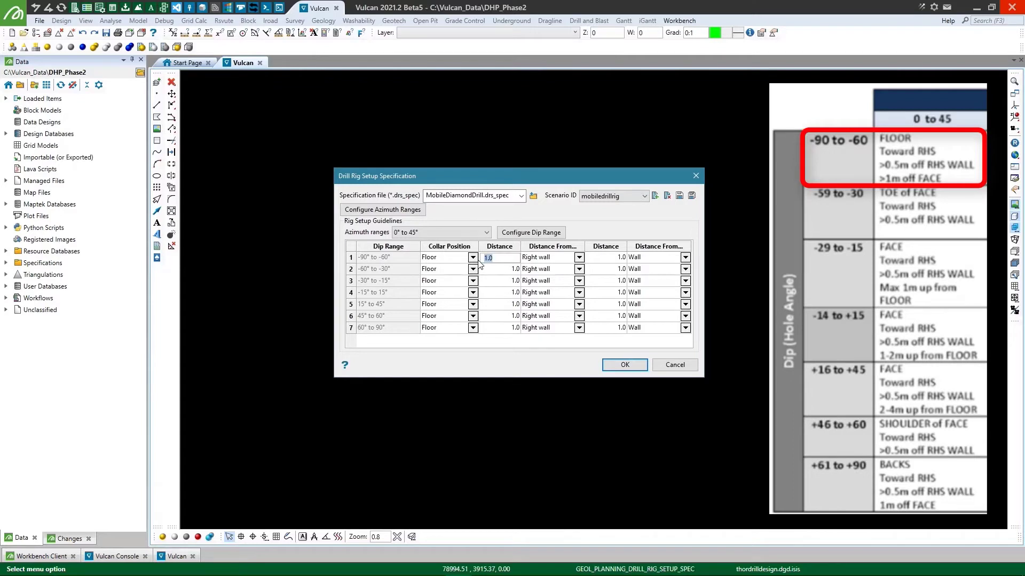
{"action": "type", "text": "0.7"}
{"action": "key", "text": "Return"}
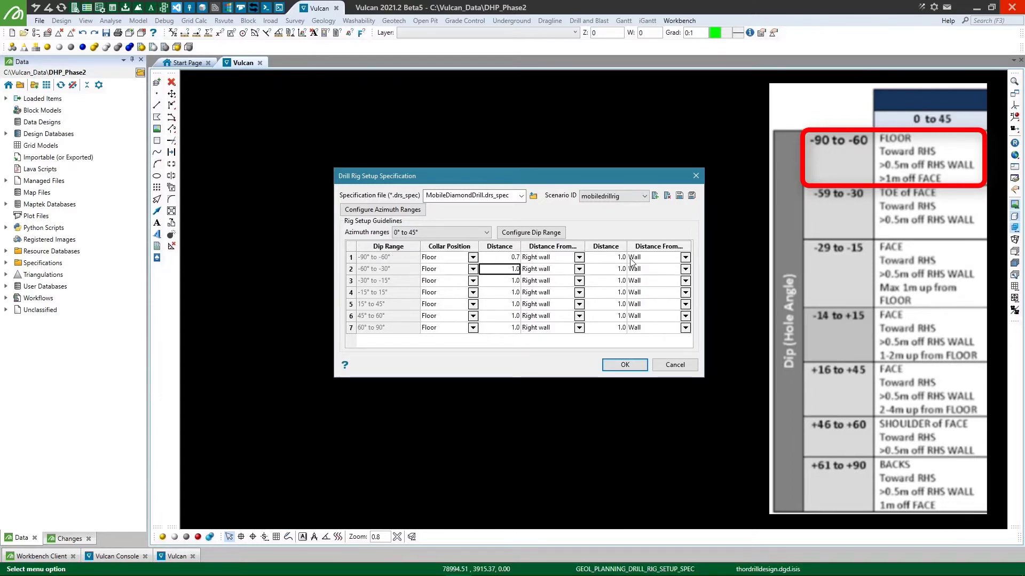
{"action": "left_click", "coordinate": [685, 258]}
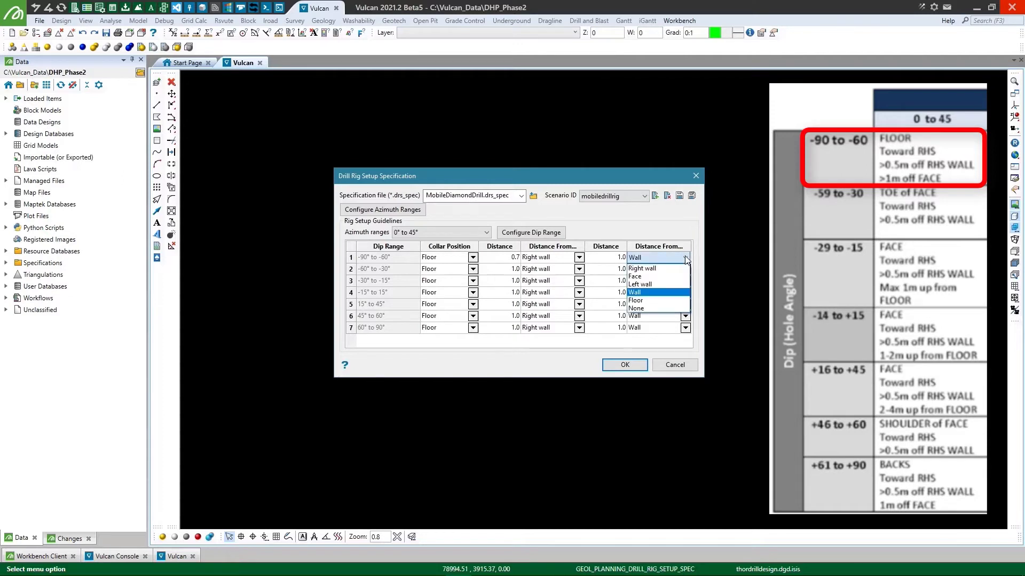
{"action": "left_click", "coordinate": [651, 276]}
{"action": "left_click", "coordinate": [612, 258]}
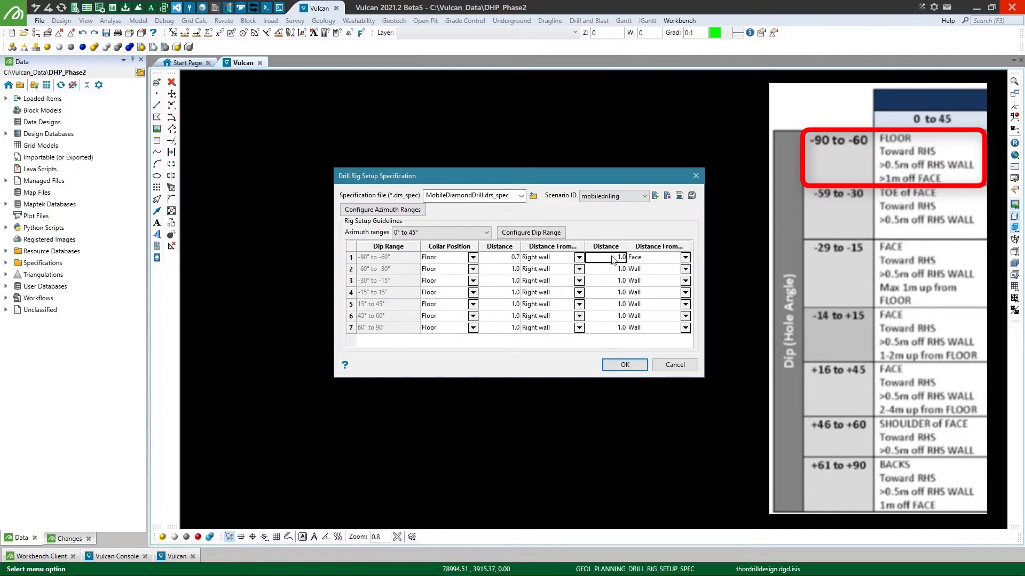
{"action": "type", "text": "1.2"}
{"action": "key", "text": "Return"}
Set the -60° to -30° row to a Toe of face collar, distance 0.7, second reference None
{"action": "left_click", "coordinate": [473, 269]}
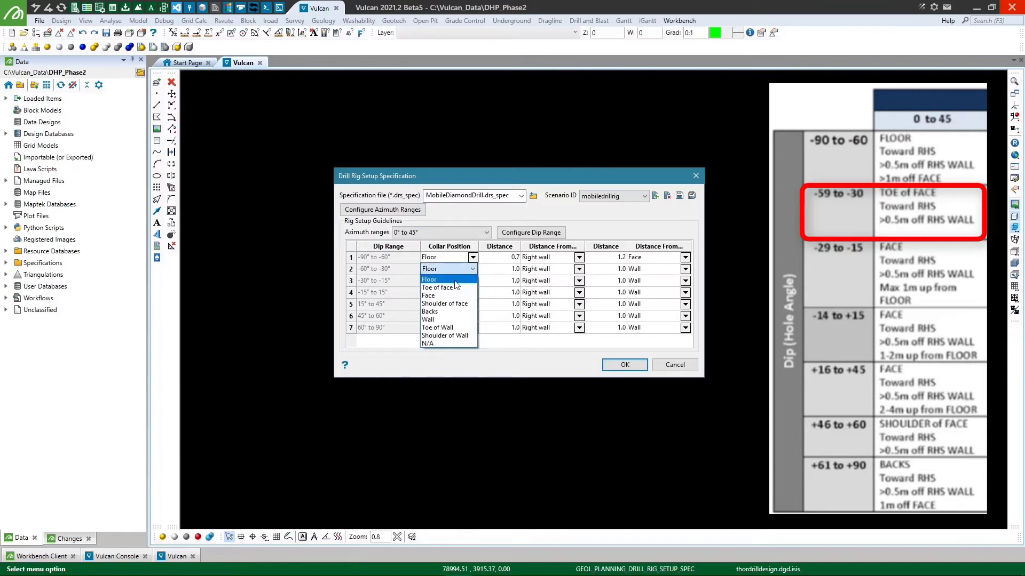
{"action": "left_click", "coordinate": [451, 288]}
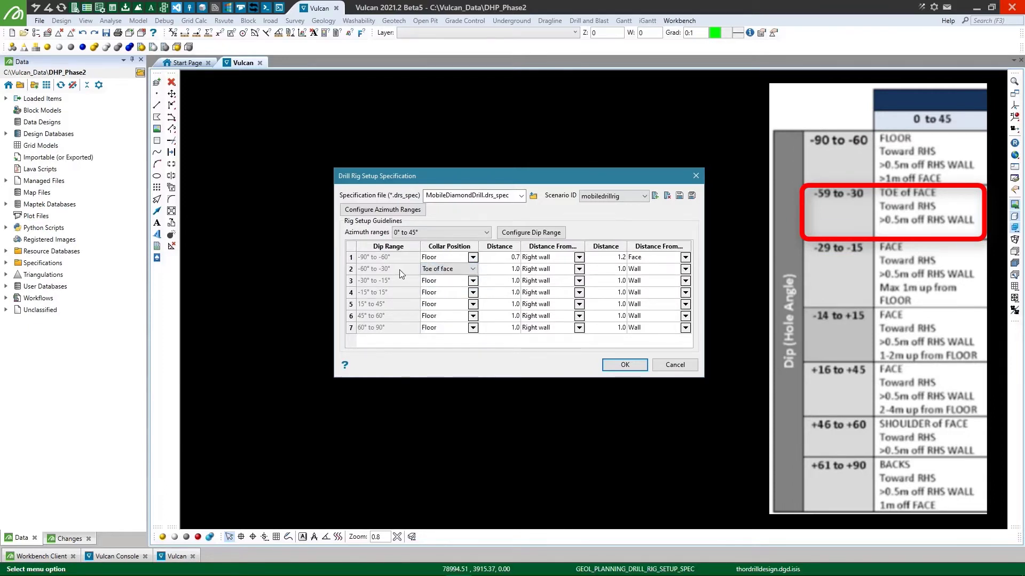
{"action": "left_click", "coordinate": [507, 275]}
{"action": "left_click", "coordinate": [507, 274]}
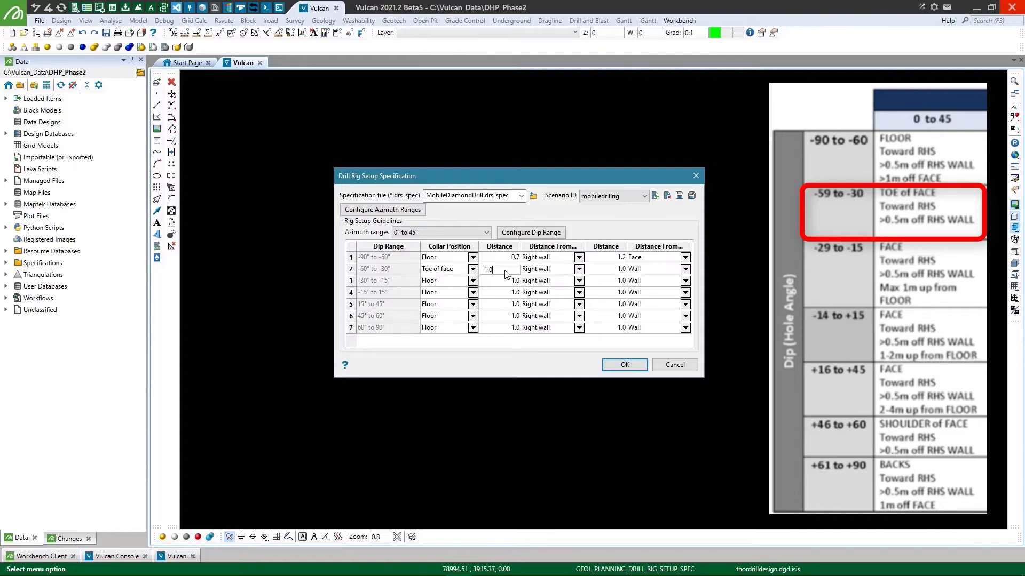
{"action": "key", "text": "BackSpace"}
{"action": "key", "text": "BackSpace"}
{"action": "key", "text": "BackSpace"}
{"action": "type", "text": "0.7"}
{"action": "key", "text": "Return"}
{"action": "left_click", "coordinate": [685, 269]}
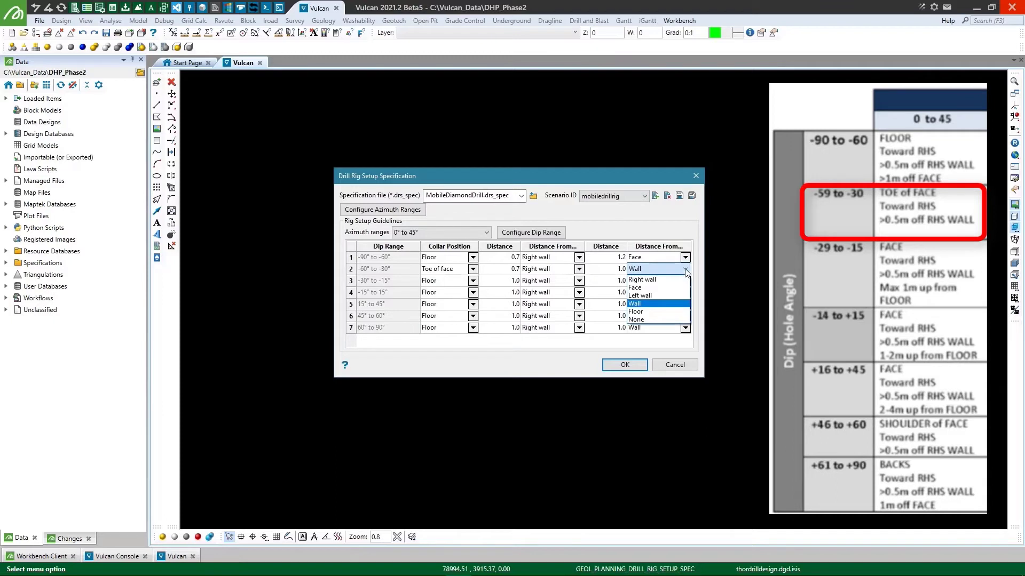
{"action": "left_click", "coordinate": [649, 320]}
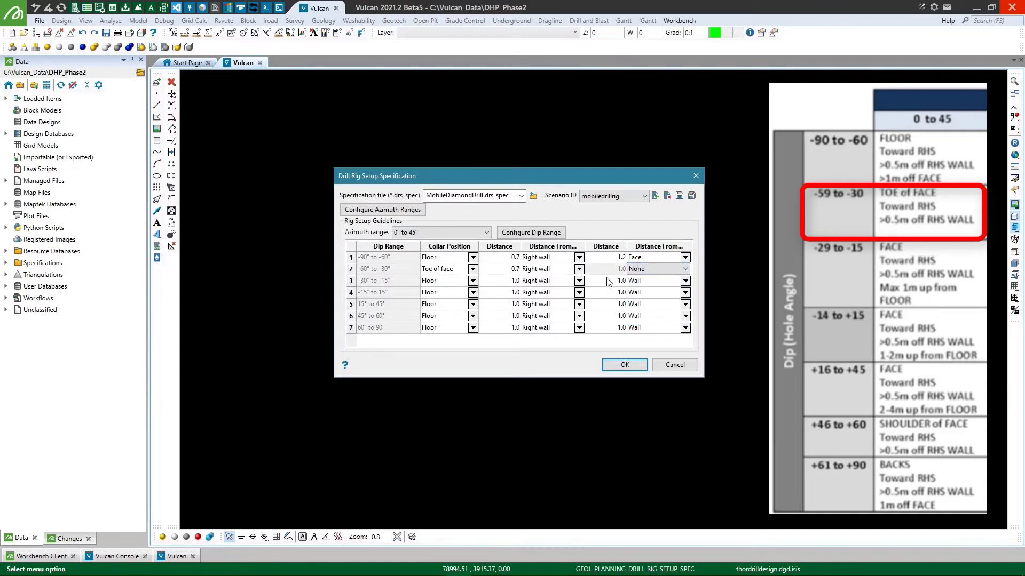
Set the -30° to -15° row to a Face collar, distance 0.7 and 0.8 from Floor
{"action": "left_click", "coordinate": [473, 281]}
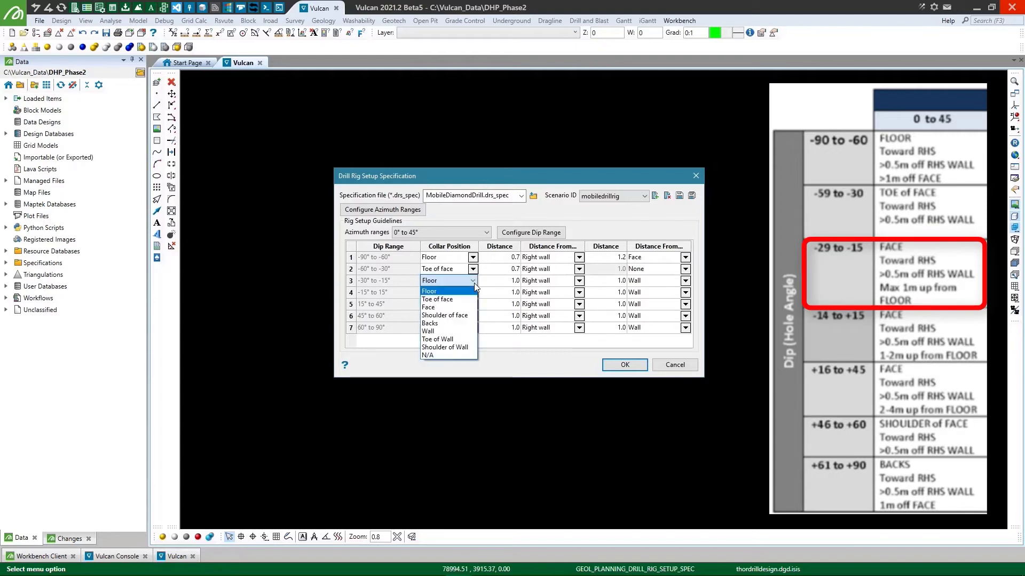
{"action": "left_click", "coordinate": [469, 308]}
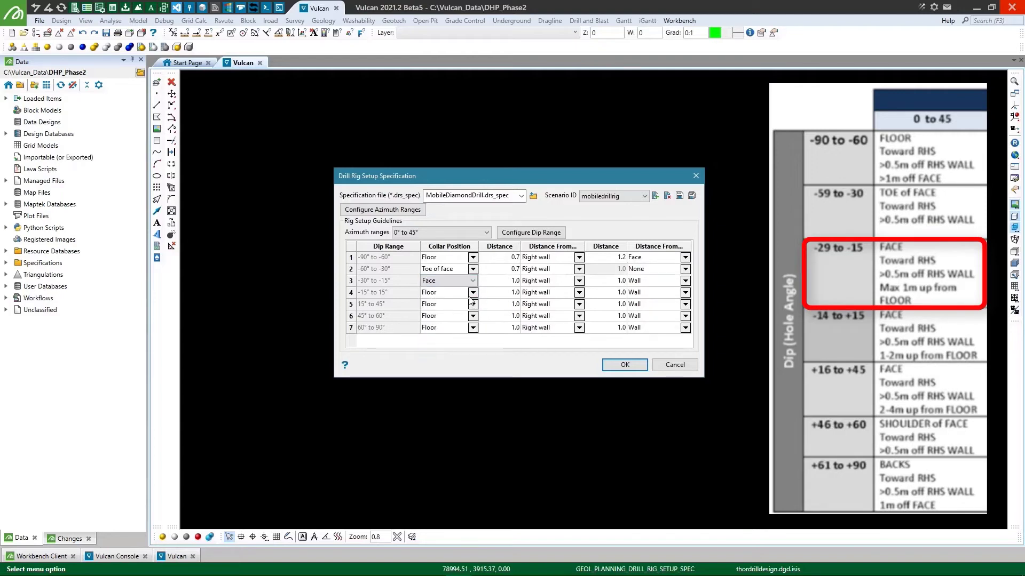
{"action": "left_click", "coordinate": [506, 282]}
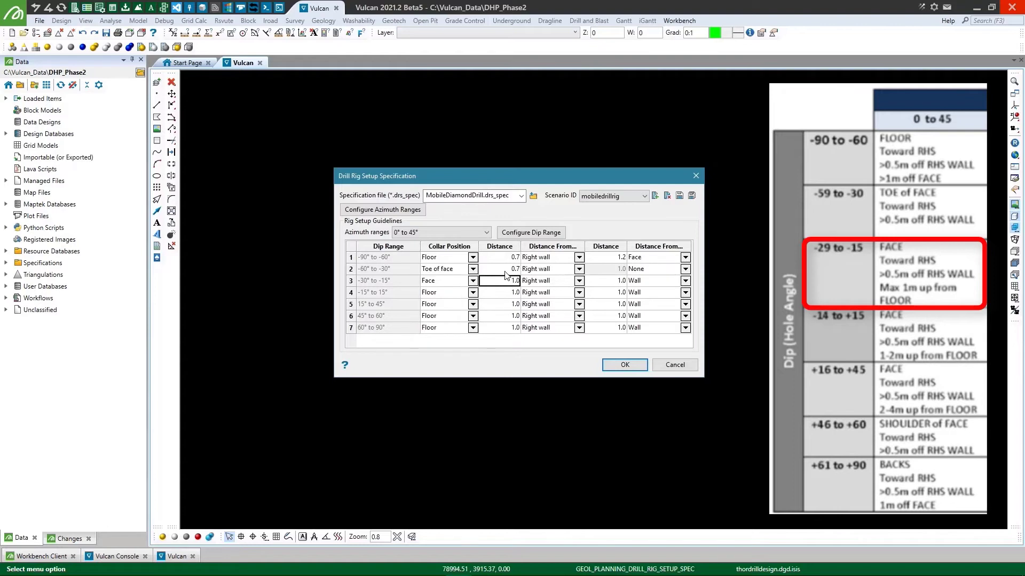
{"action": "type", "text": "0.7"}
{"action": "left_click", "coordinate": [684, 280]}
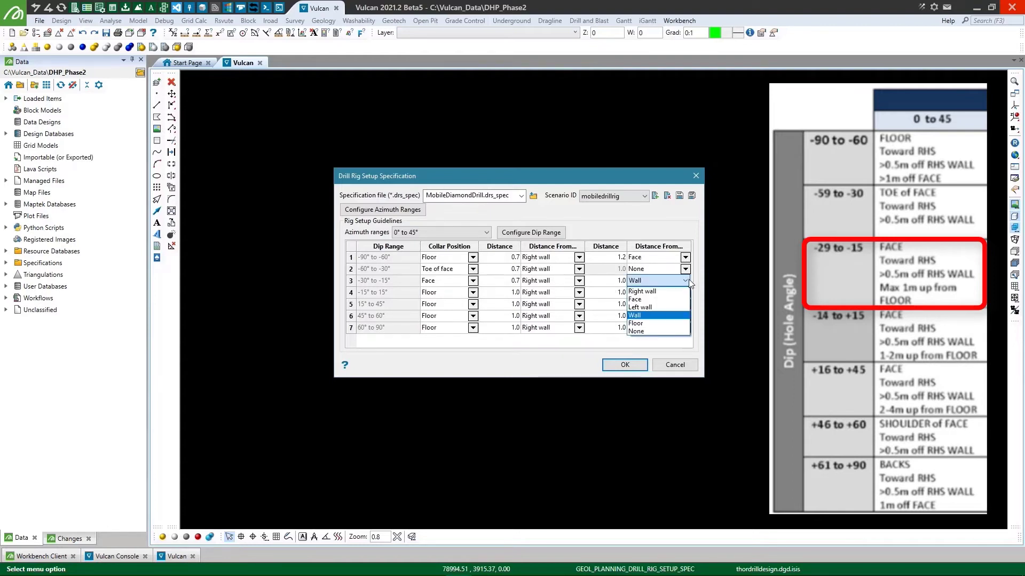
{"action": "left_click", "coordinate": [636, 323]}
{"action": "left_click", "coordinate": [603, 286]}
{"action": "type", "text": "0.8"}
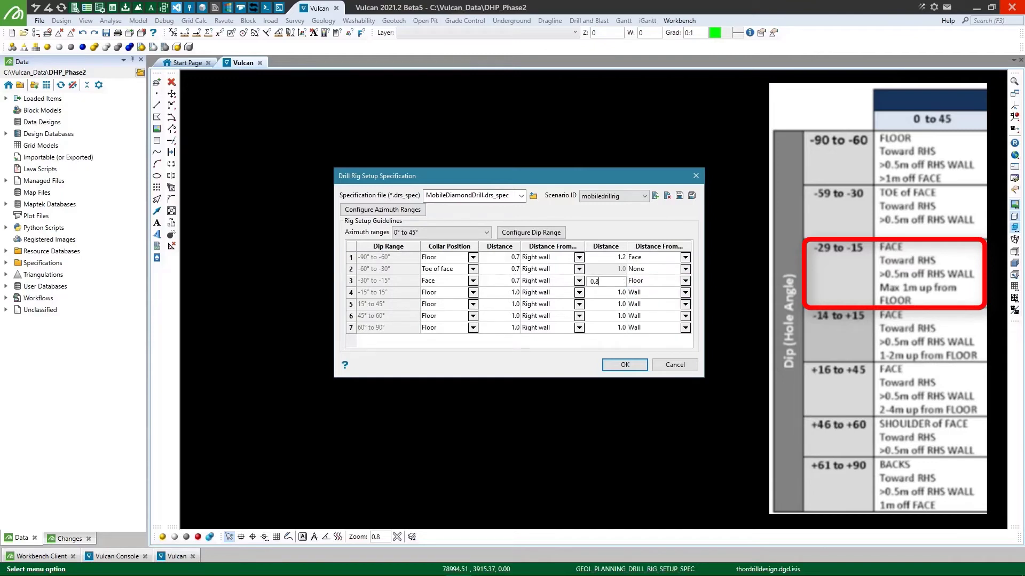
{"action": "key", "text": "Return"}
Set the -15° to 15° row to a Face collar, distance 0.6 and 1.5 from Floor
{"action": "left_click", "coordinate": [473, 292]}
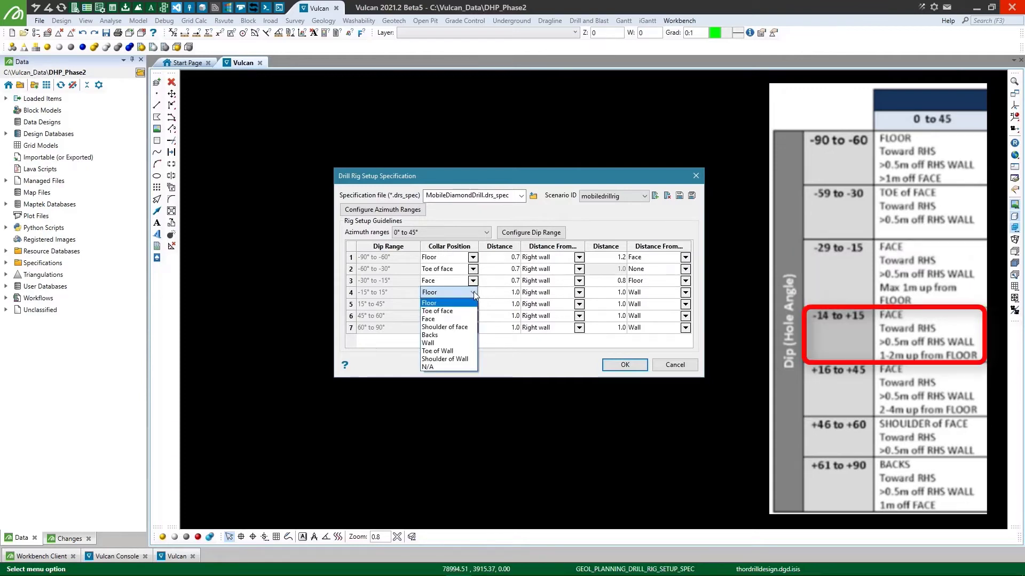
{"action": "left_click", "coordinate": [440, 316]}
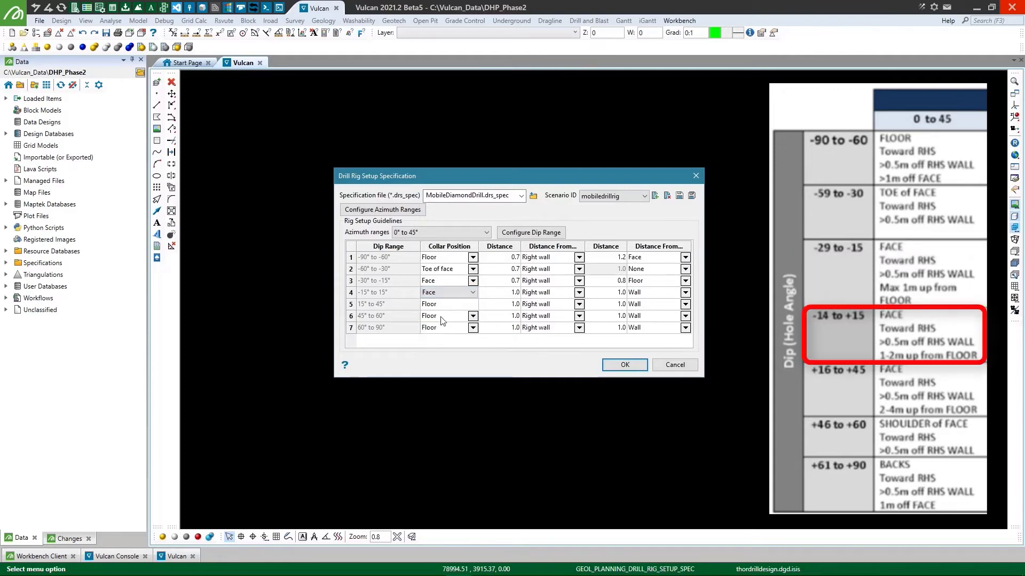
{"action": "left_click", "coordinate": [503, 297]}
{"action": "type", "text": "0.6"}
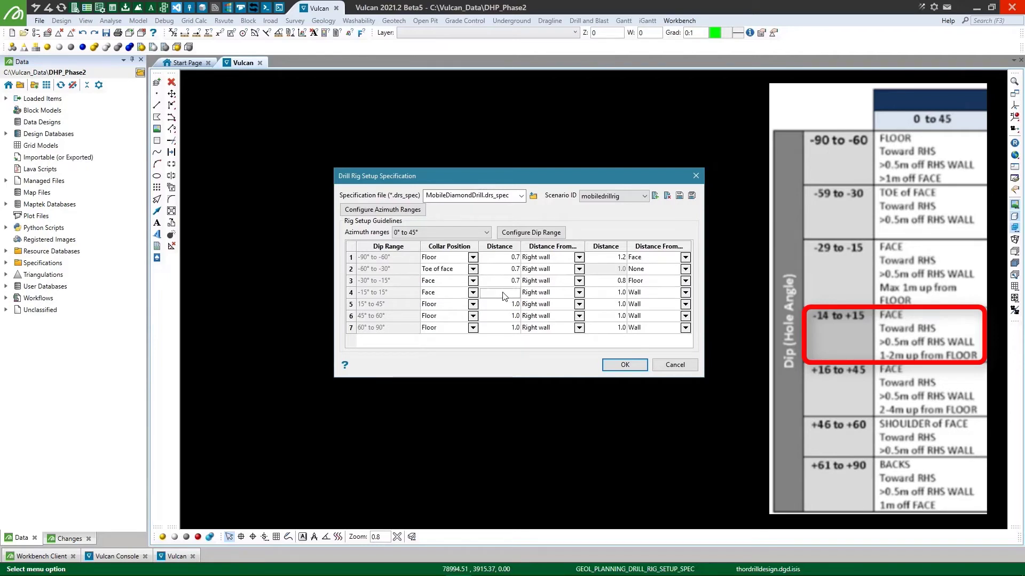
{"action": "key", "text": "Return"}
{"action": "left_click", "coordinate": [612, 296]}
{"action": "type", "text": "1.5"}
{"action": "left_click", "coordinate": [686, 293]}
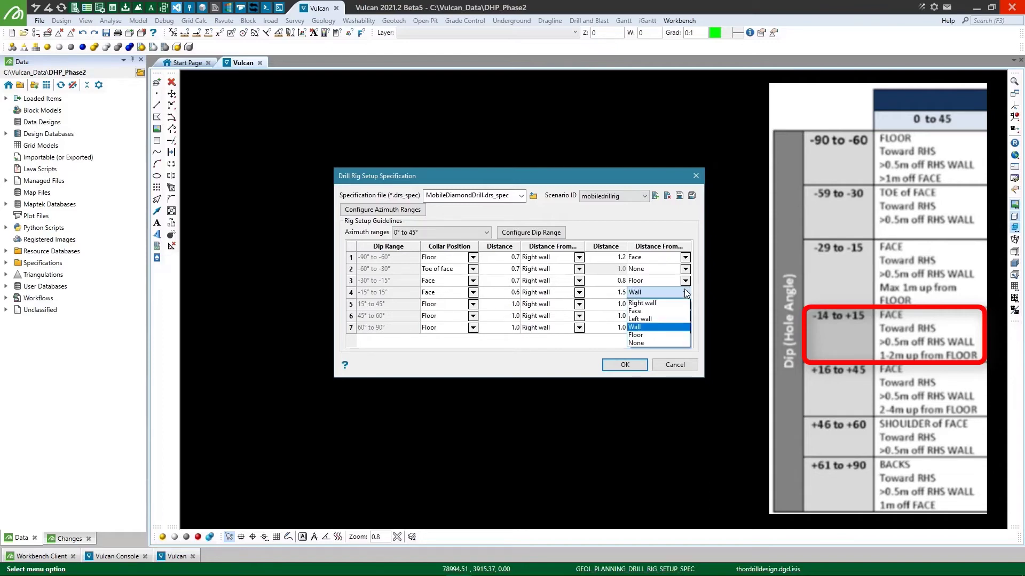
{"action": "left_click", "coordinate": [648, 335]}
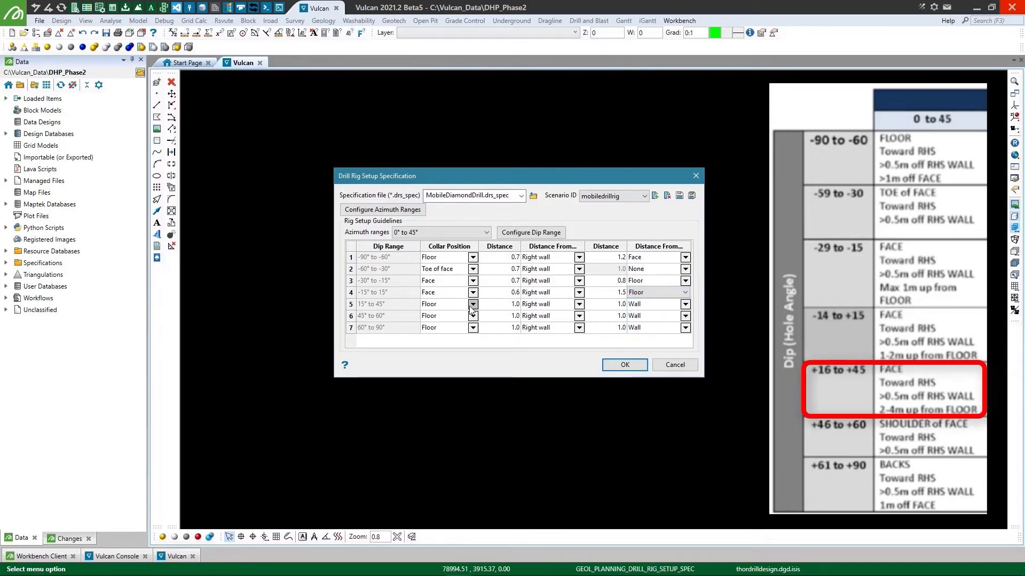
Set the 15° to 45° row to a Face collar, distance 0.7 and 3.0 from Floor
{"action": "left_click", "coordinate": [472, 304]}
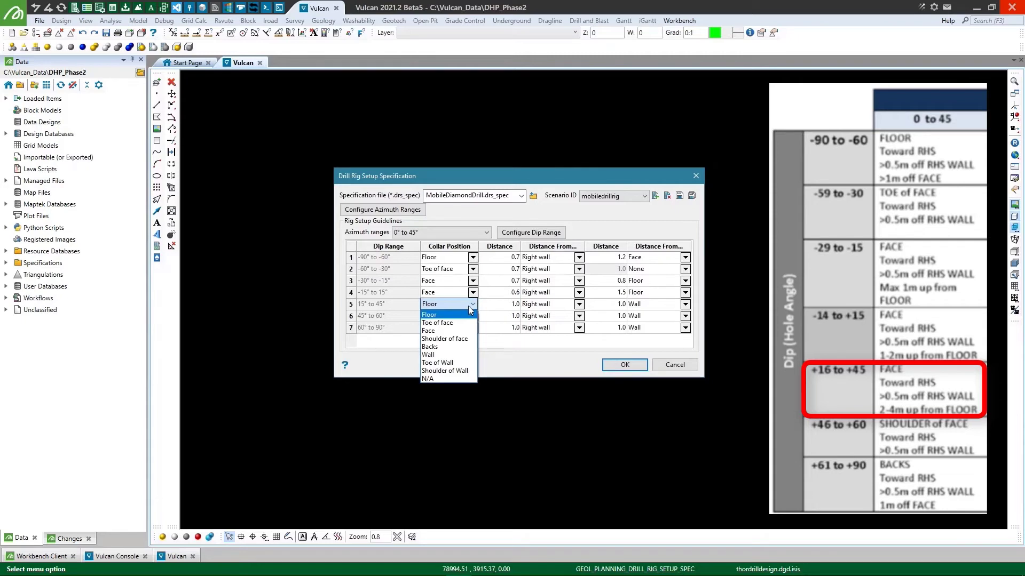
{"action": "left_click", "coordinate": [453, 331]}
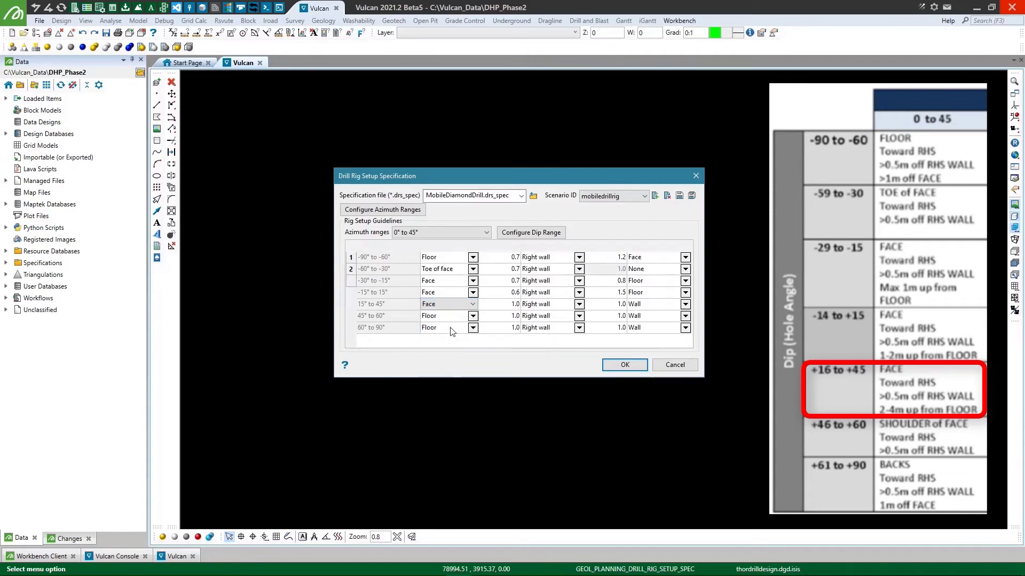
{"action": "left_click", "coordinate": [498, 305]}
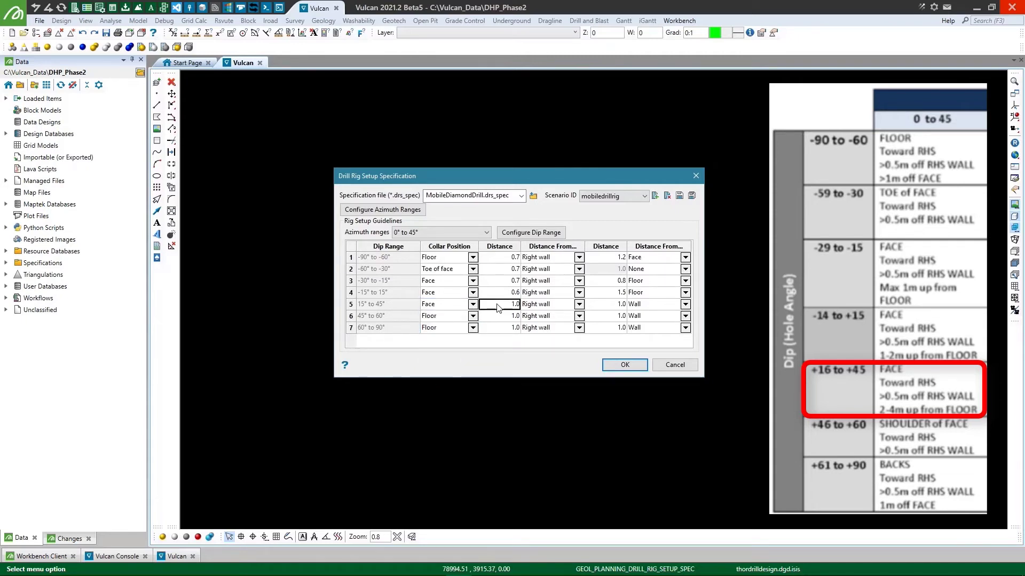
{"action": "type", "text": "0.7"}
{"action": "left_click", "coordinate": [603, 308]}
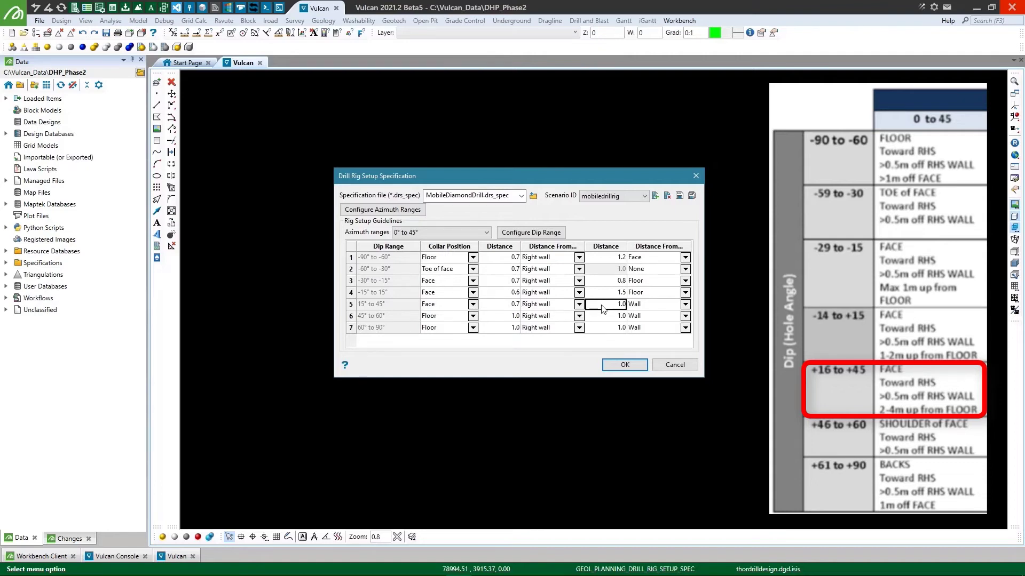
{"action": "type", "text": "3"}
{"action": "left_click", "coordinate": [657, 306]}
{"action": "left_click", "coordinate": [684, 304]}
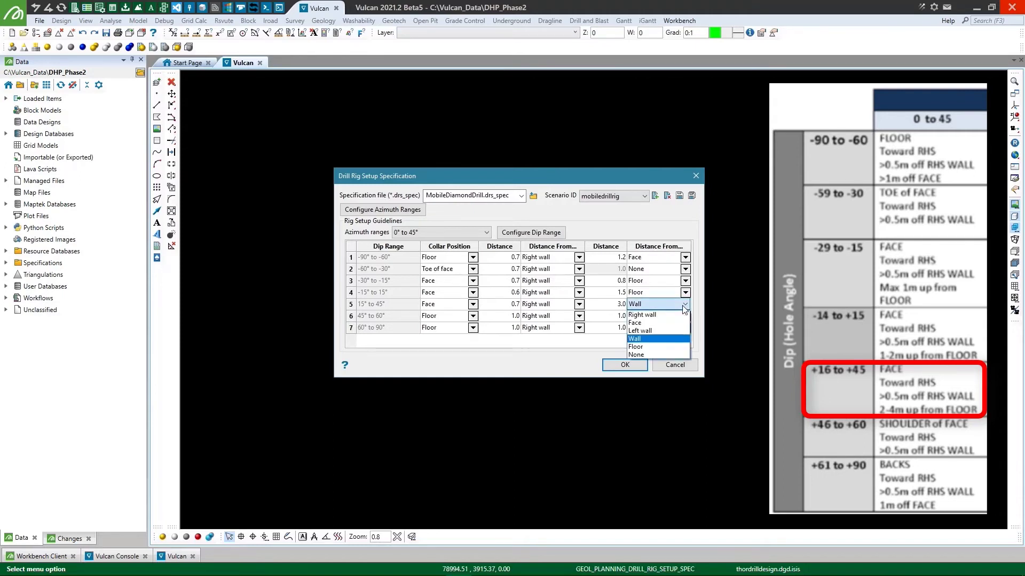
{"action": "left_click", "coordinate": [656, 347]}
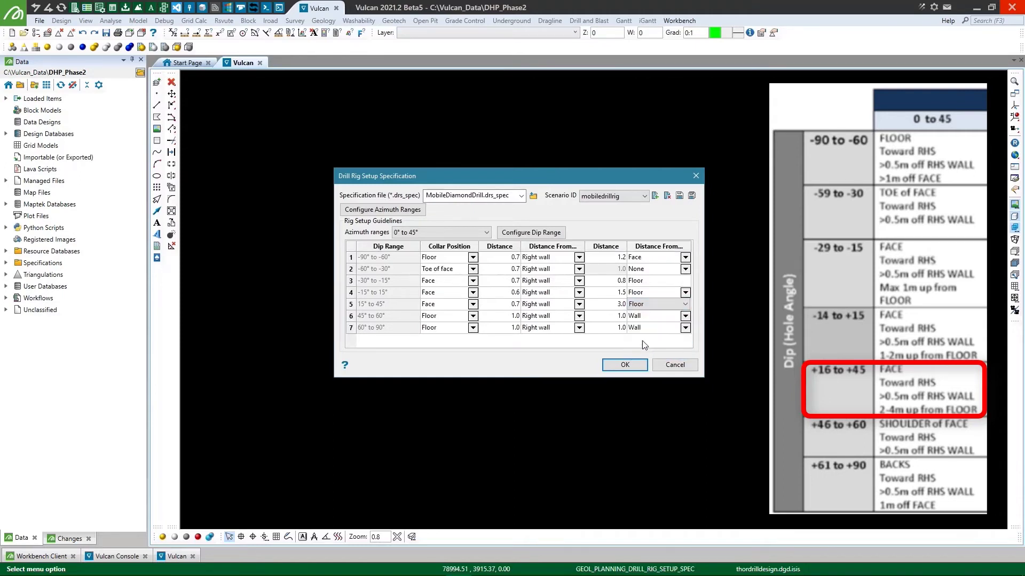
Set the 45° to 60° row to a Shoulder of face collar, distance 0.7, second reference None
{"action": "left_click", "coordinate": [448, 318]}
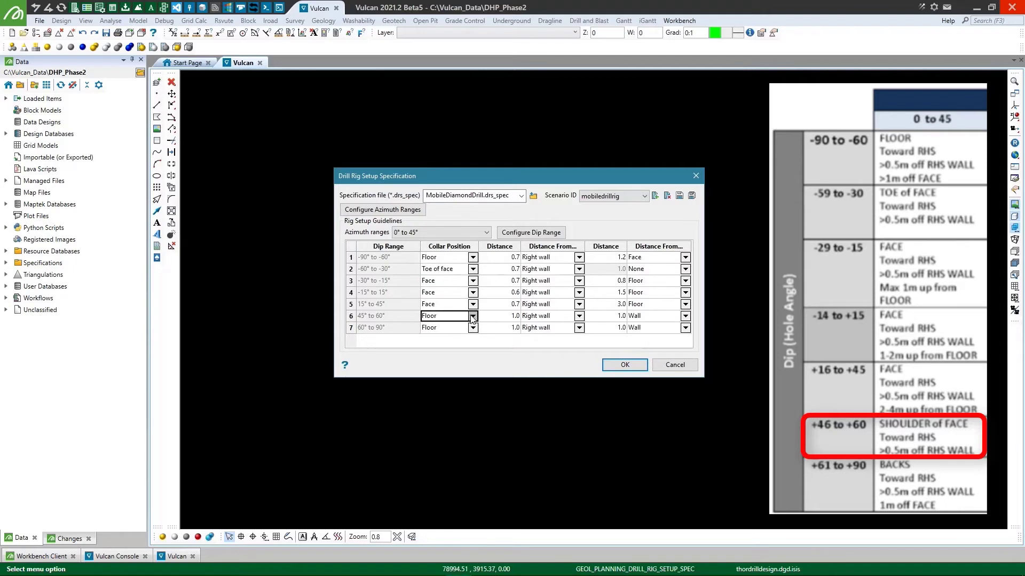
{"action": "left_click", "coordinate": [472, 316]}
{"action": "left_click", "coordinate": [451, 351]}
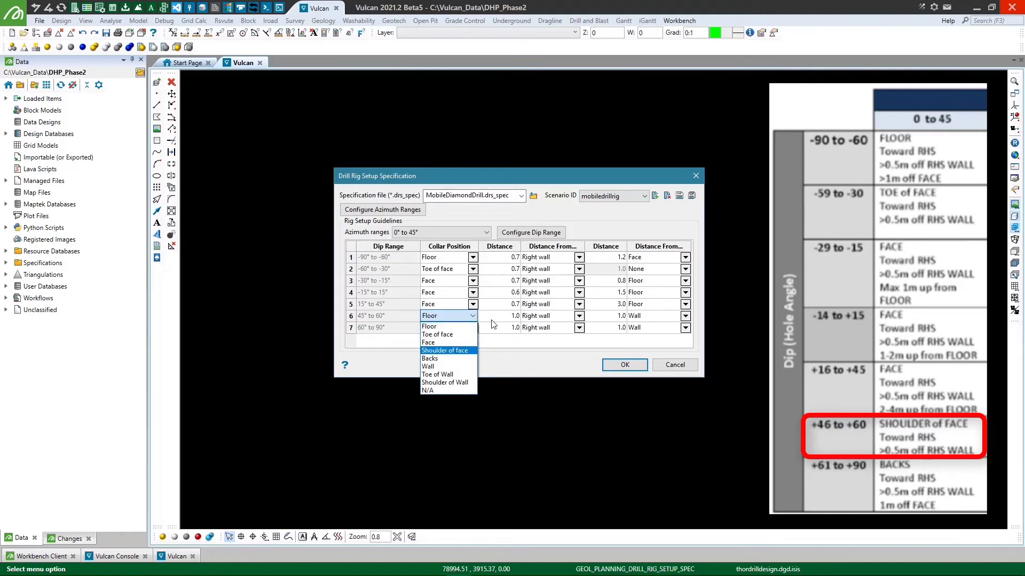
{"action": "left_click", "coordinate": [494, 318]}
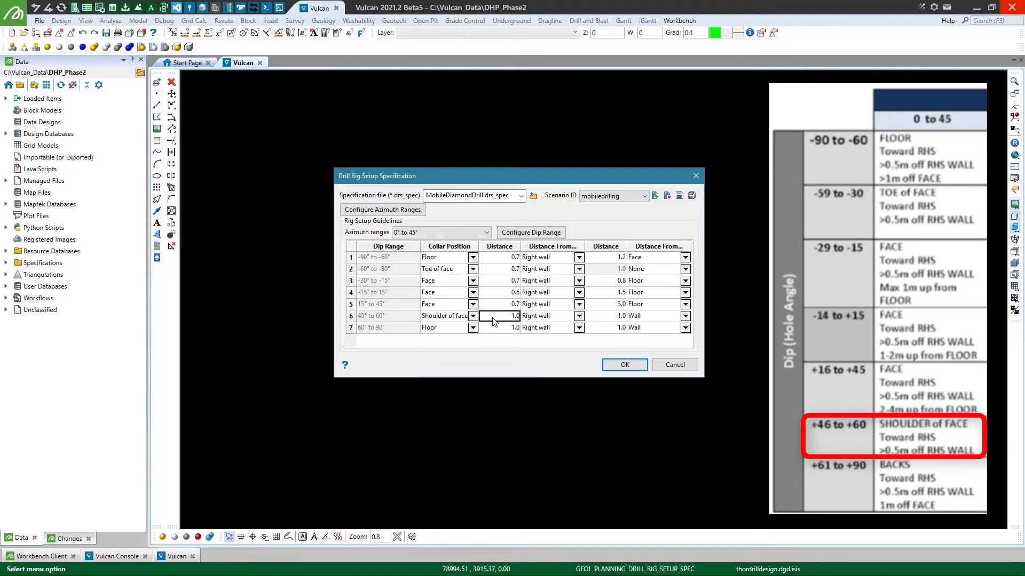
{"action": "type", "text": "0.7"}
{"action": "key", "text": "Return"}
{"action": "left_click", "coordinate": [685, 316]}
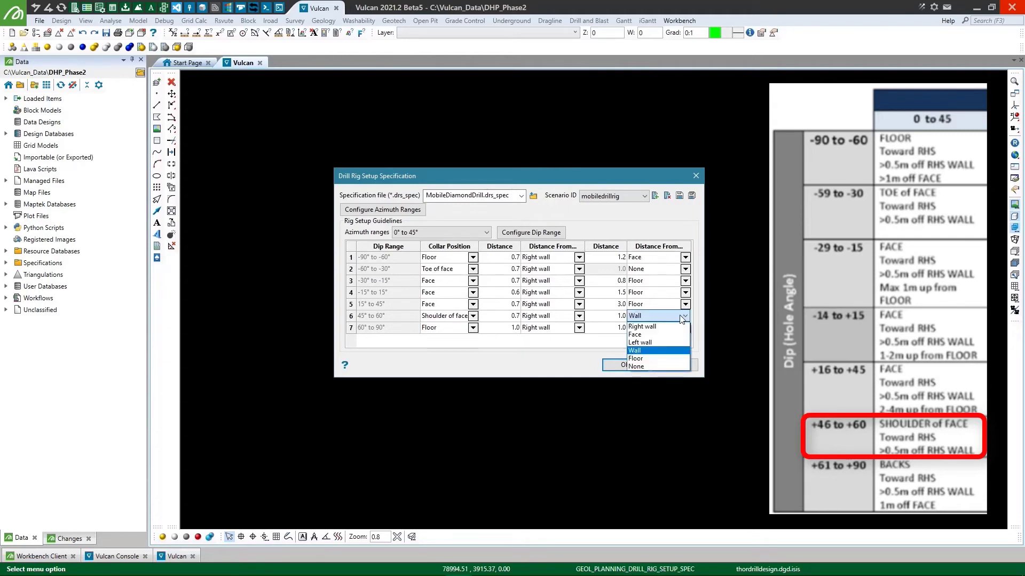
{"action": "left_click", "coordinate": [650, 366]}
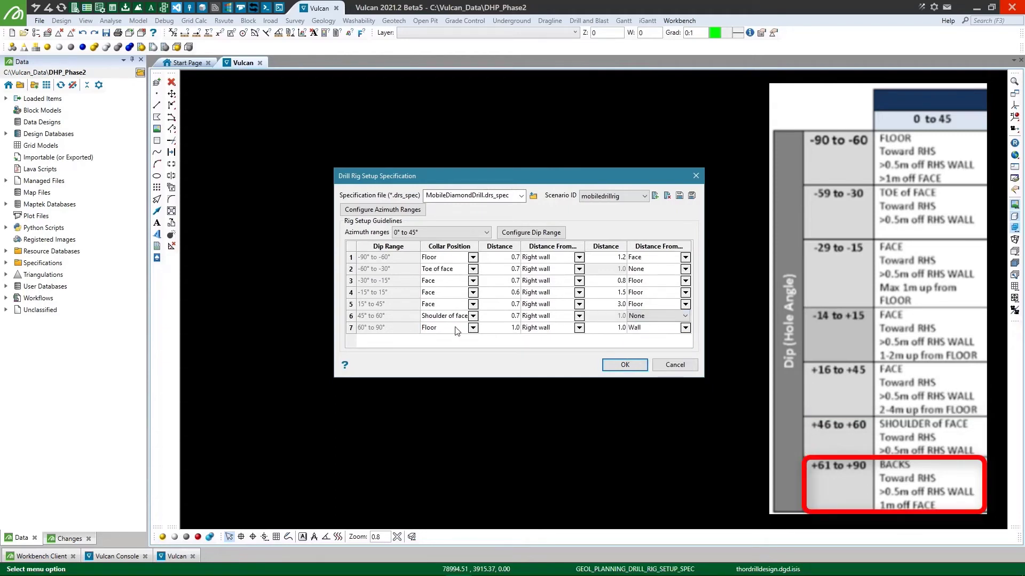
Give the 60° to 90° row a Backs collar, distance 0.7, and second distance measured from Face
{"action": "left_click", "coordinate": [472, 328]}
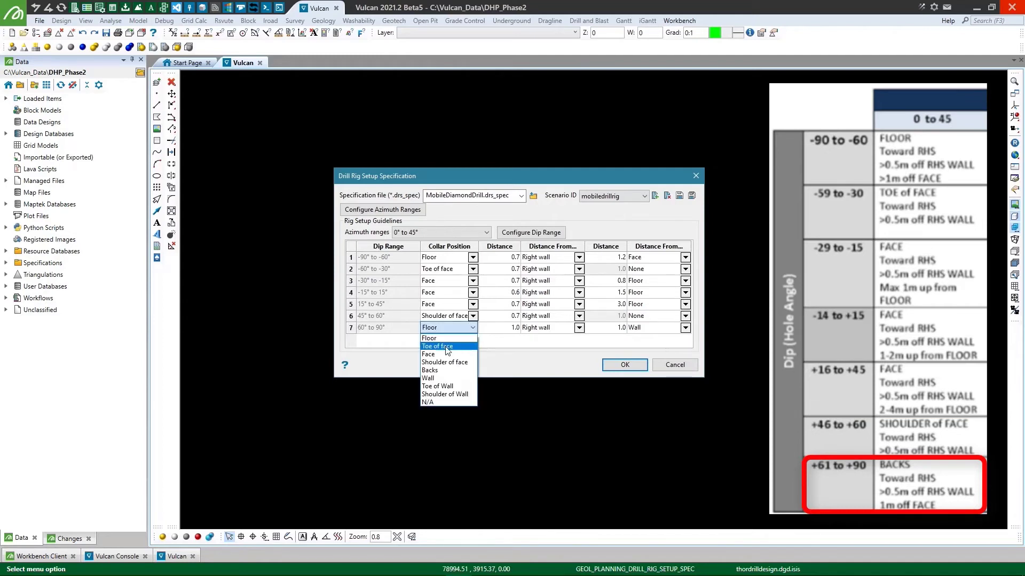
{"action": "left_click", "coordinate": [436, 371]}
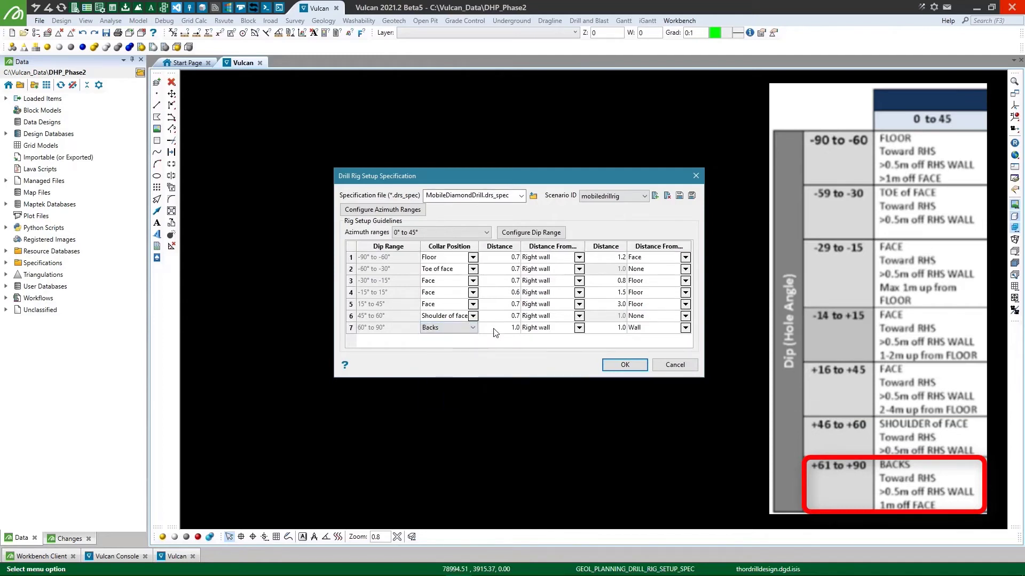
{"action": "left_click", "coordinate": [496, 327]}
{"action": "type", "text": "0.7"}
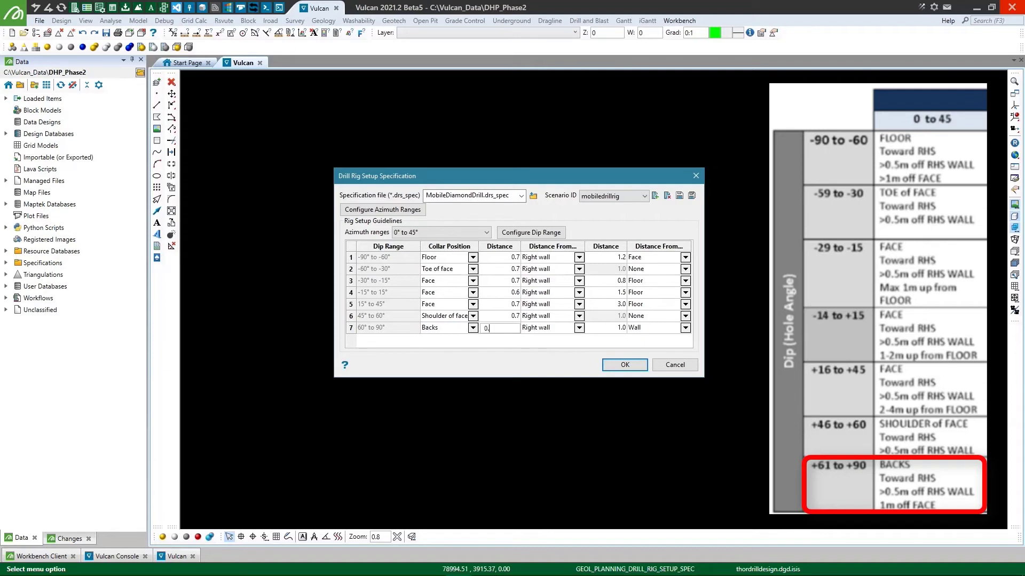
{"action": "left_click", "coordinate": [606, 331]}
{"action": "left_click", "coordinate": [685, 328]}
{"action": "left_click", "coordinate": [635, 346]}
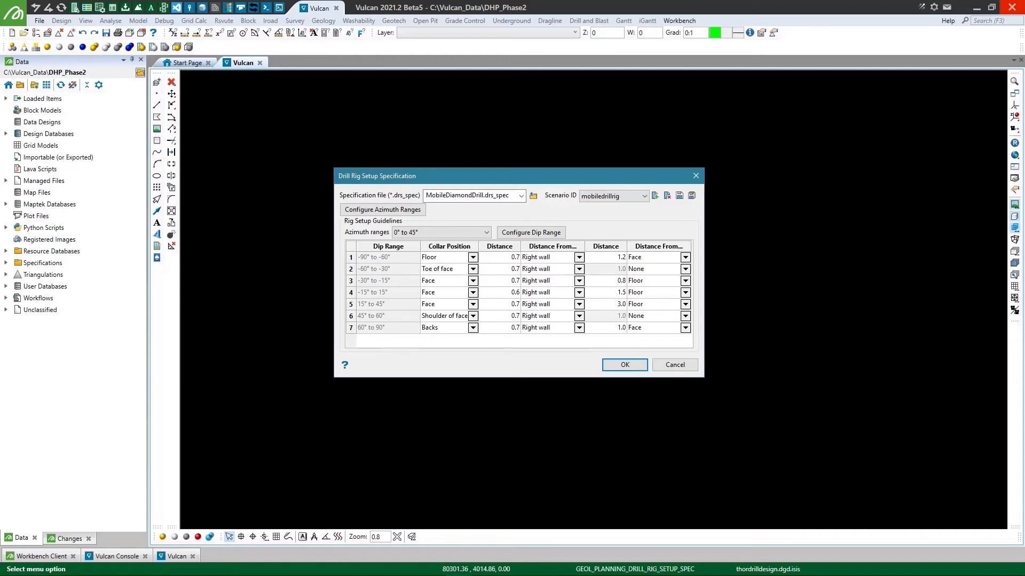
Recheck the completed 0° to 45° azimuth rows, then display the 45° to 70° range's guidelines
{"action": "left_click", "coordinate": [684, 316]}
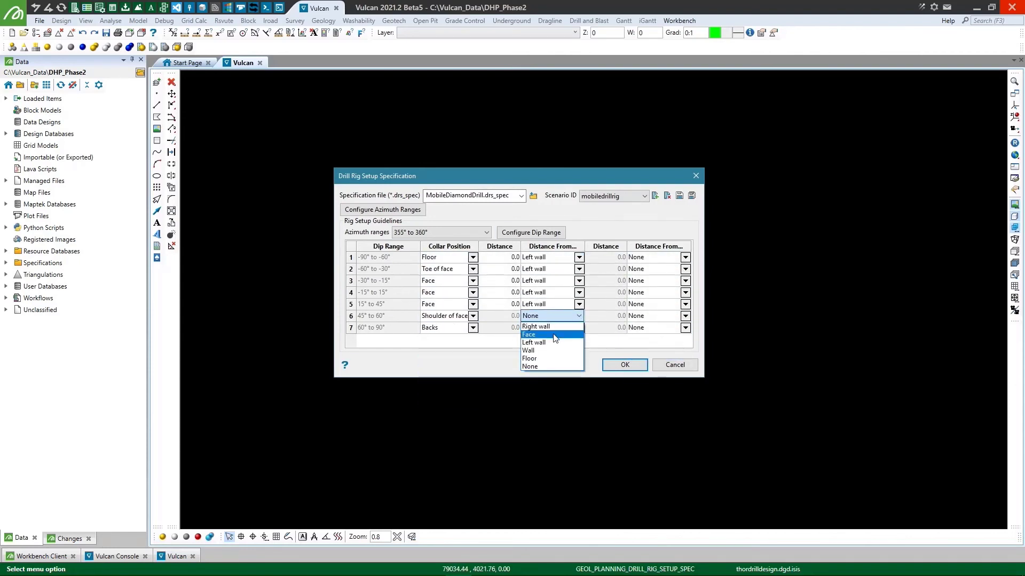
{"action": "left_click", "coordinate": [555, 334]}
{"action": "left_click", "coordinate": [459, 232]}
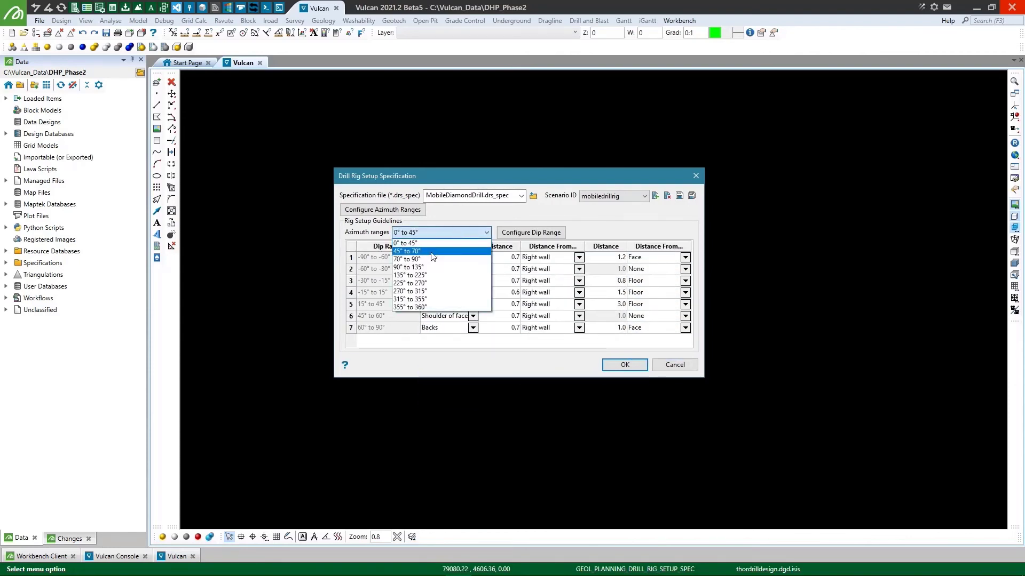
{"action": "left_click", "coordinate": [449, 231]}
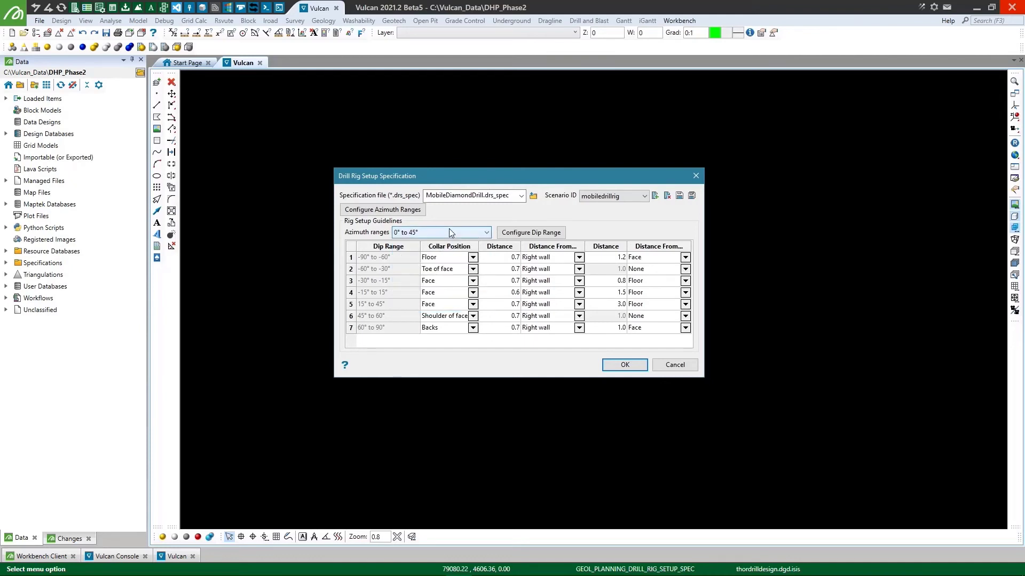
{"action": "left_click", "coordinate": [447, 234]}
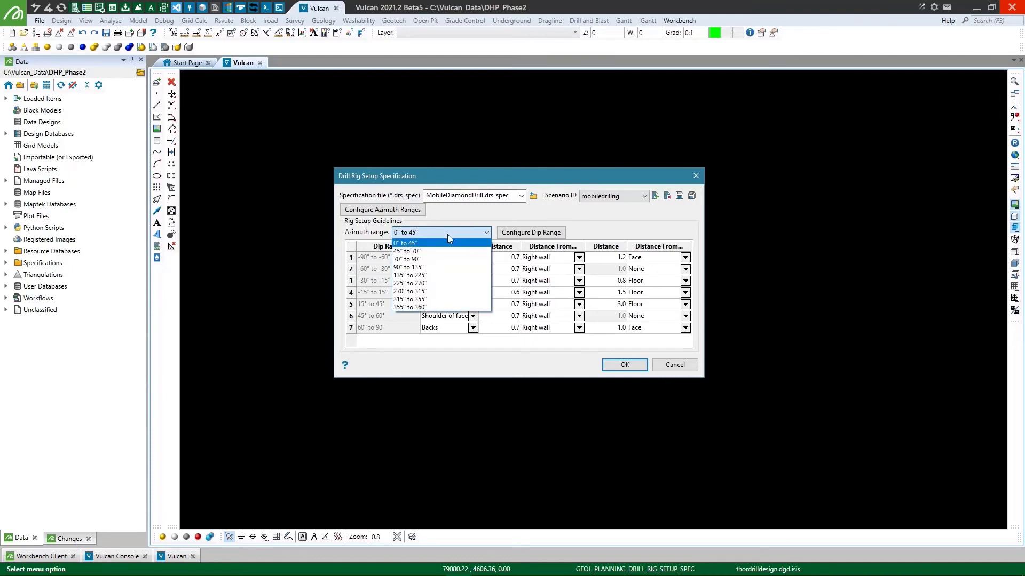
{"action": "left_click", "coordinate": [421, 251]}
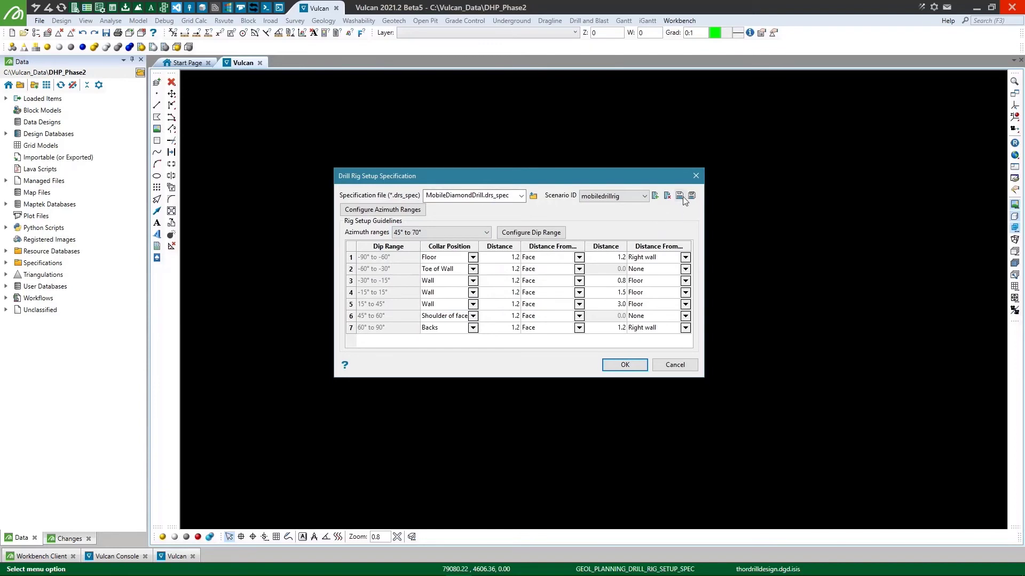